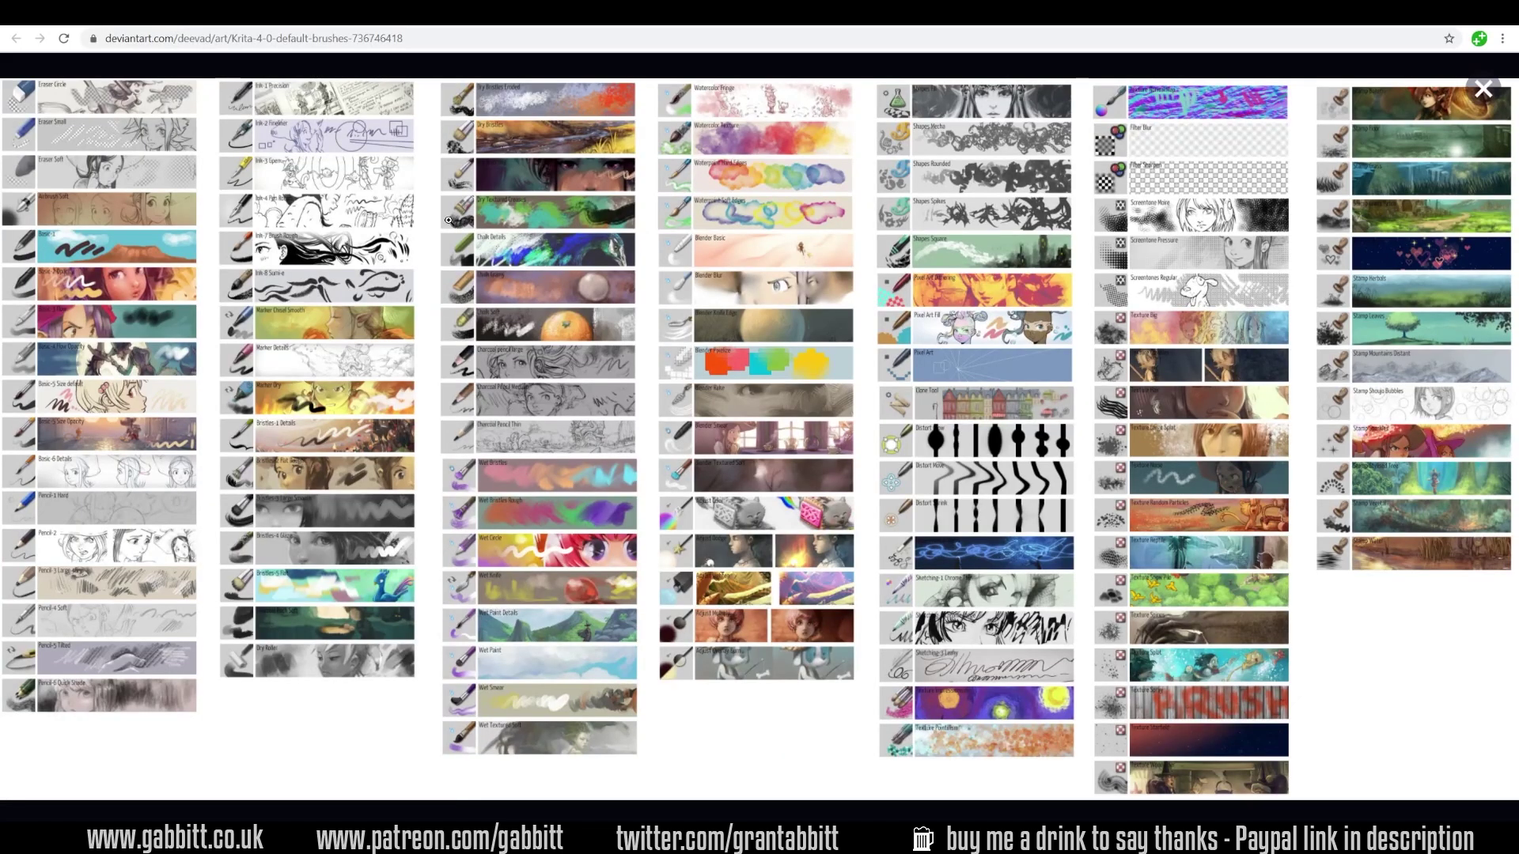
Examine the Krita 4.0 default brushes chart at full size, from the eraser and ink presets across to the watercolor presets.
left_click(448, 220)
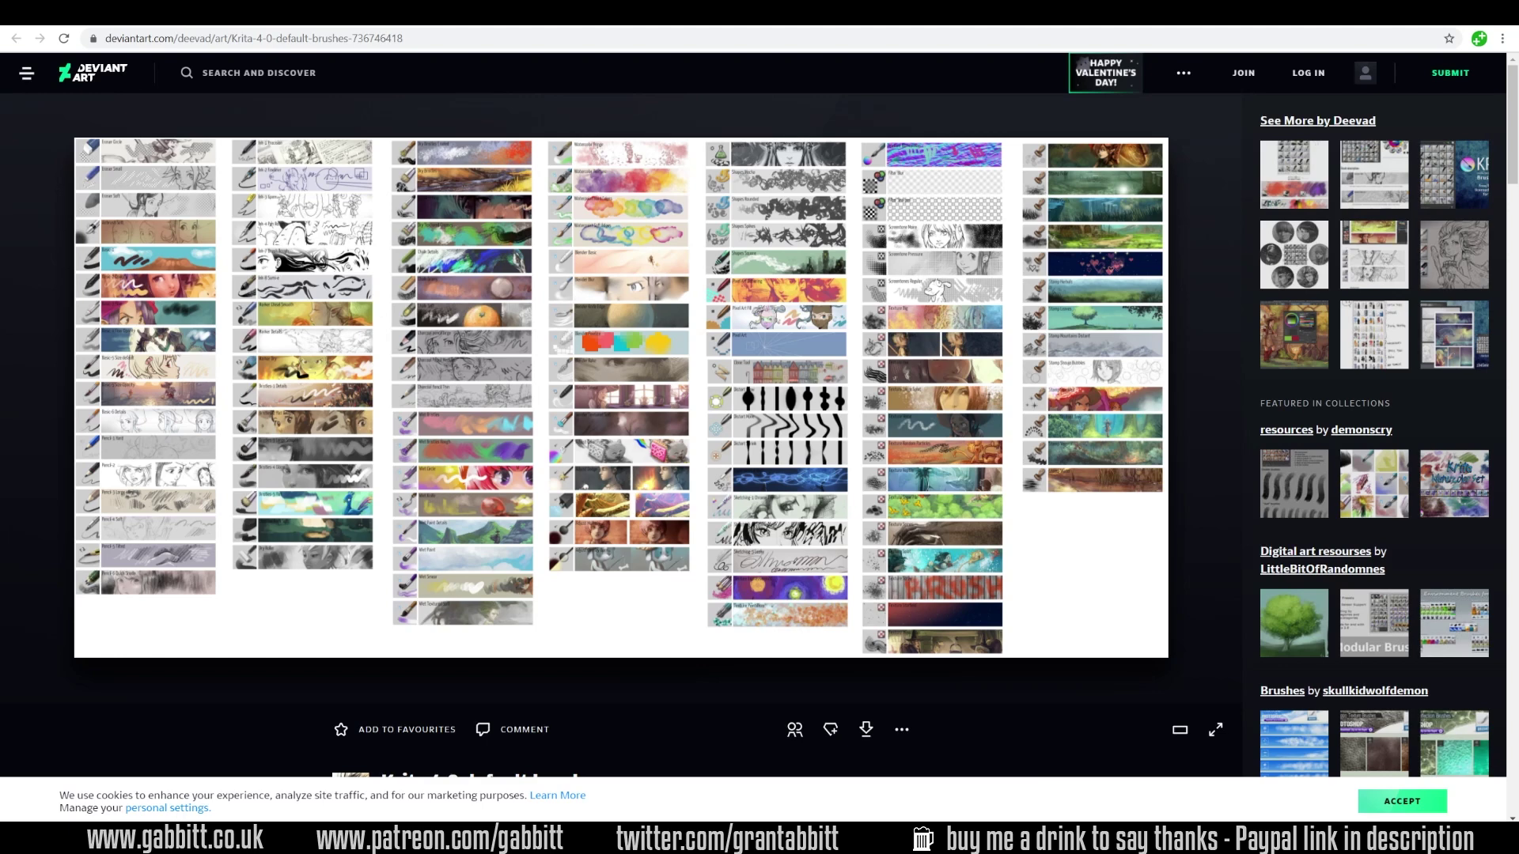
left_click(440, 369)
left_click(440, 369)
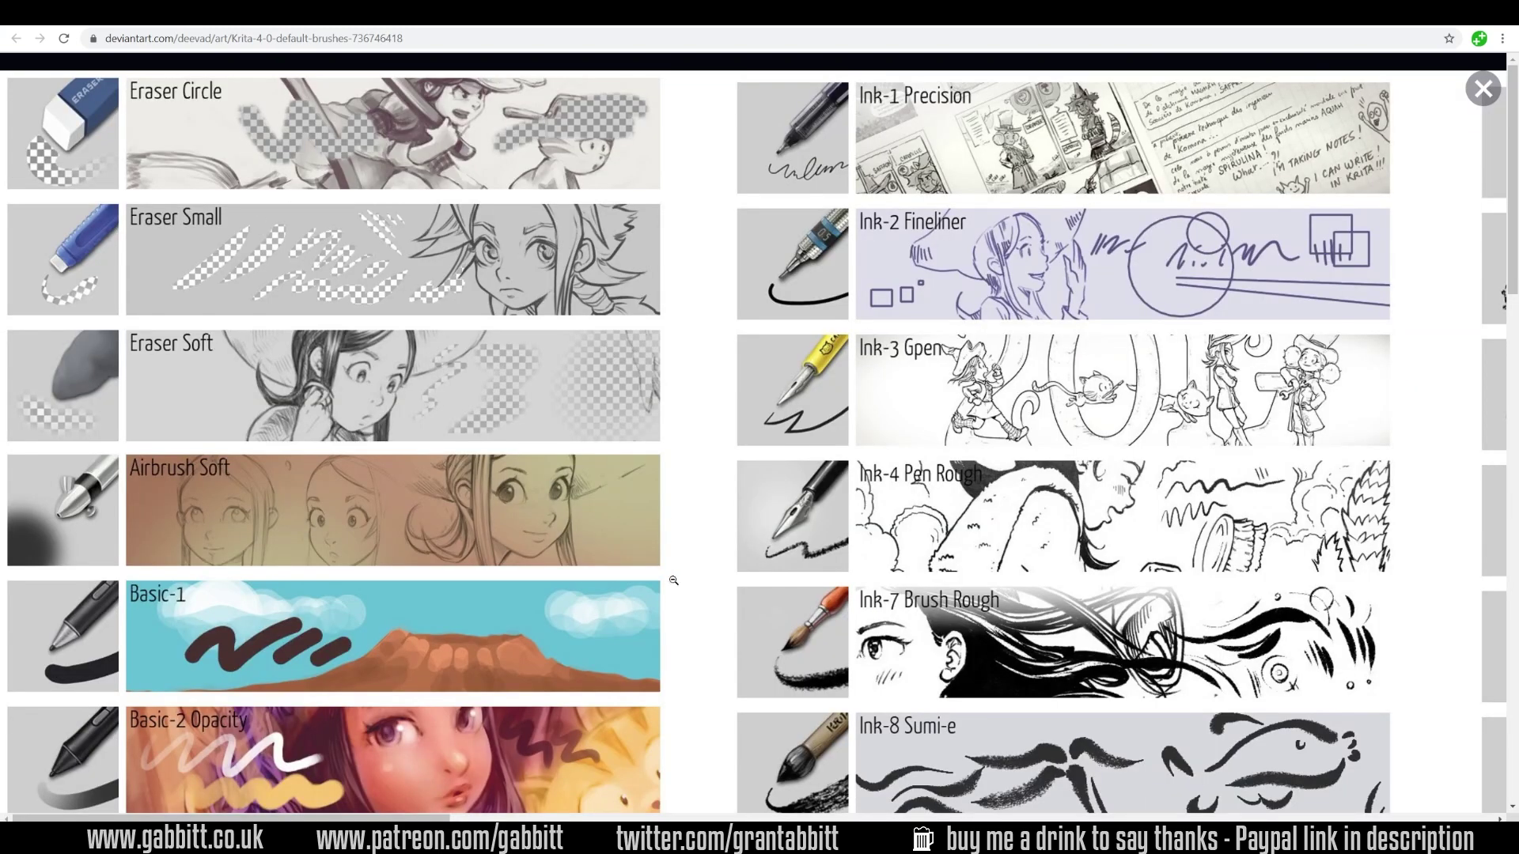
left_click_drag(404, 819, 821, 819)
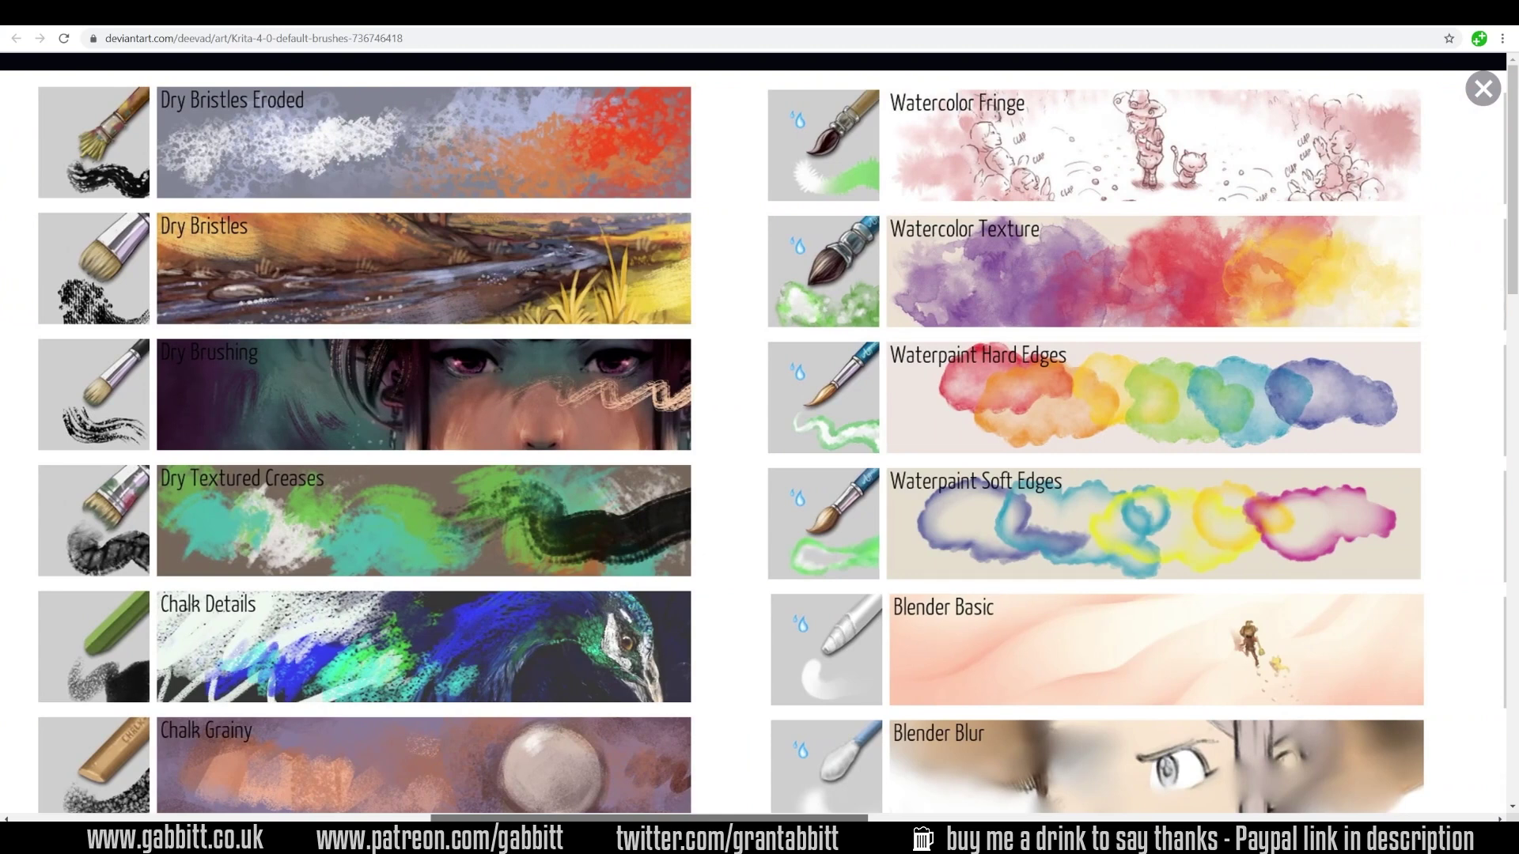
left_click_drag(821, 820, 403, 820)
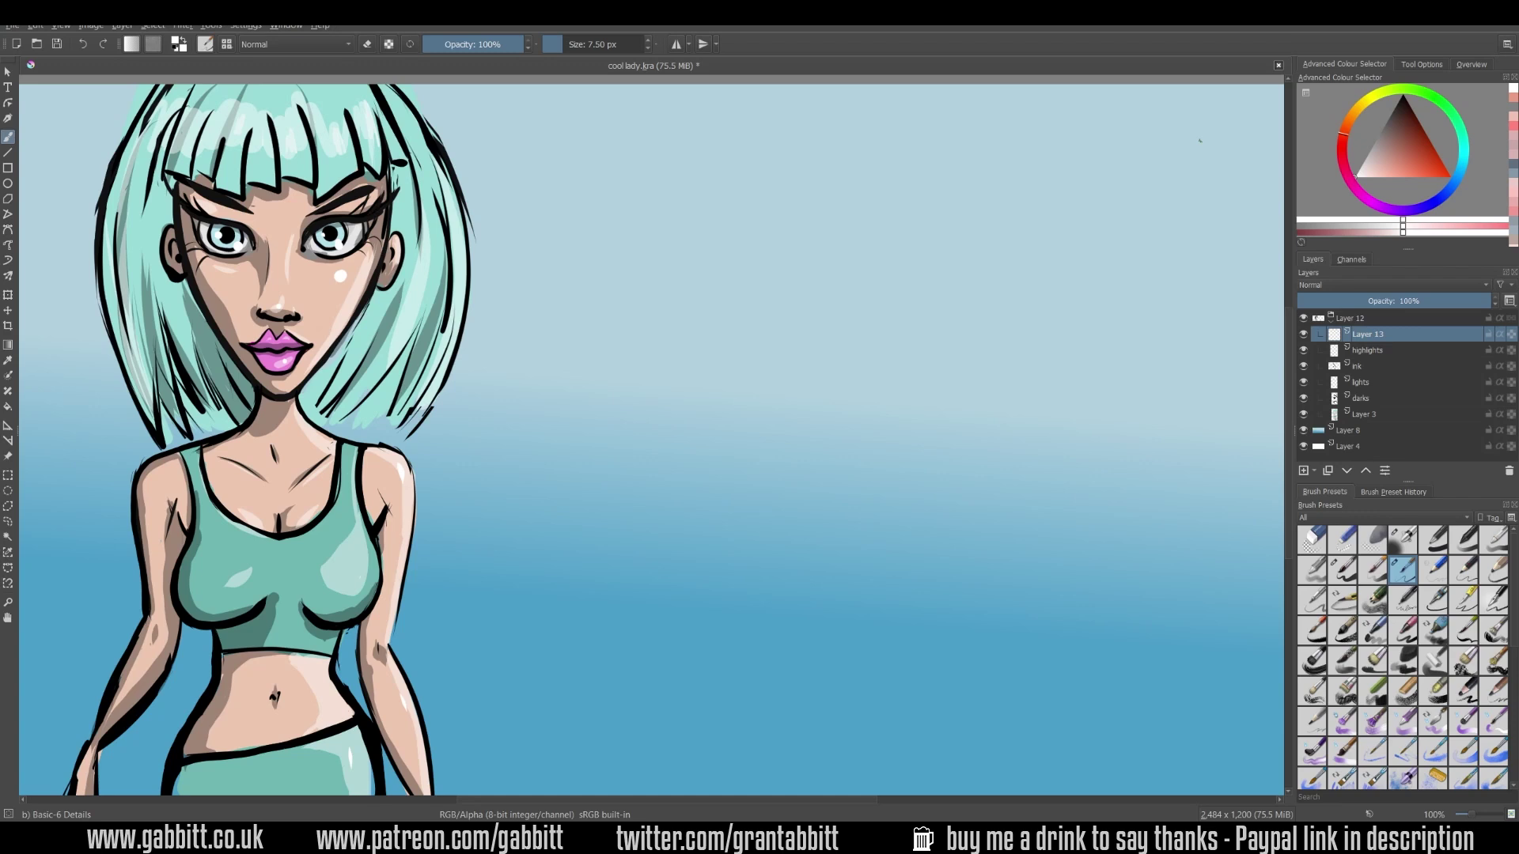
Switch to Krita, add a new paint layer above the character's group, and set the painting colour to black.
key("Insert")
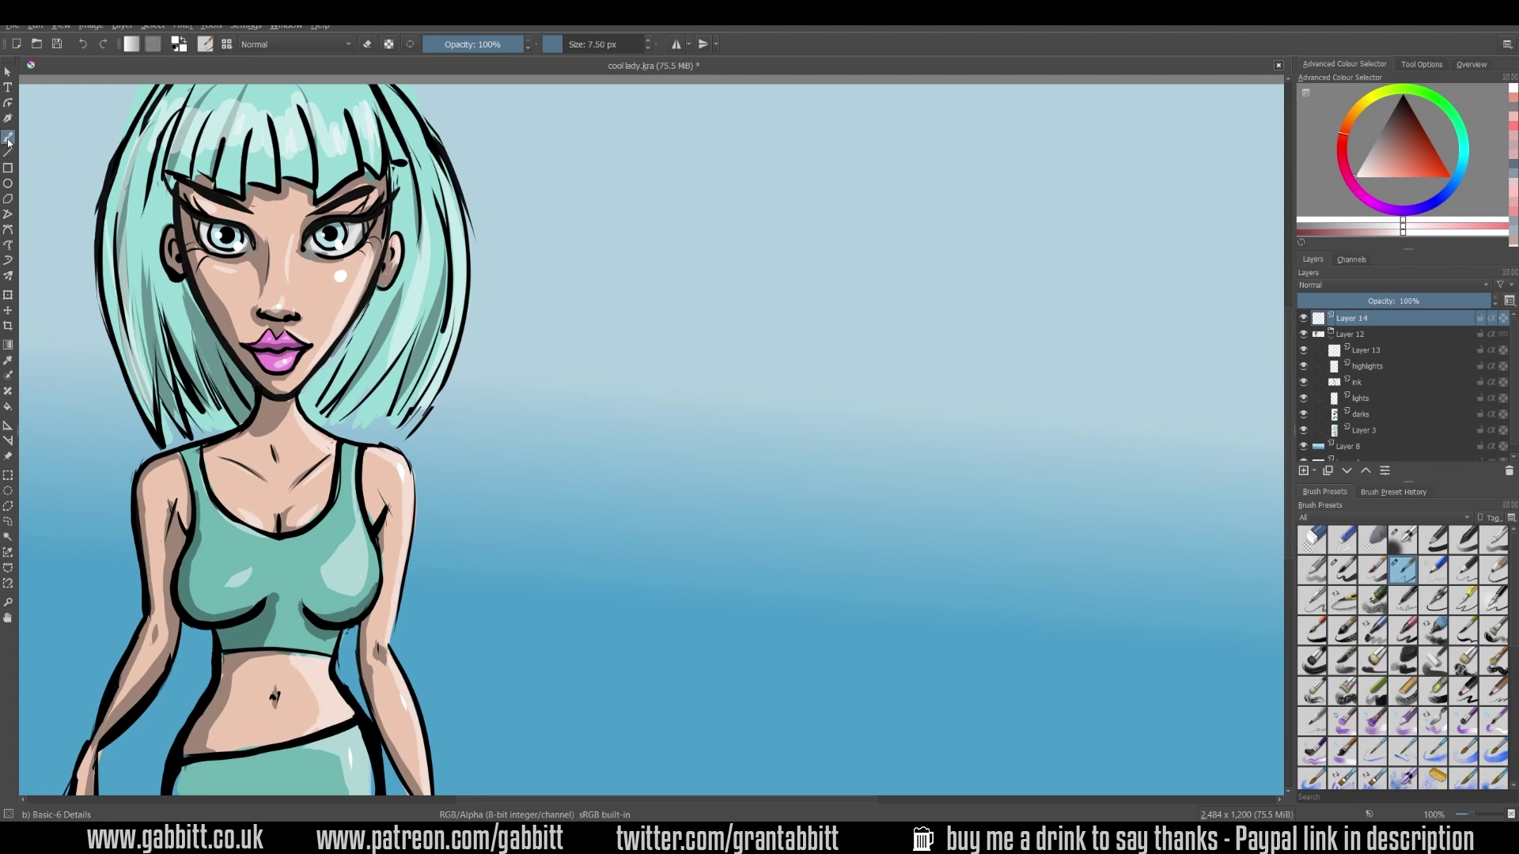
mouse_move(831, 505)
left_mouse_down()
mouse_move(934, 382)
mouse_move(860, 498)
left_mouse_up()
left_click(1407, 93)
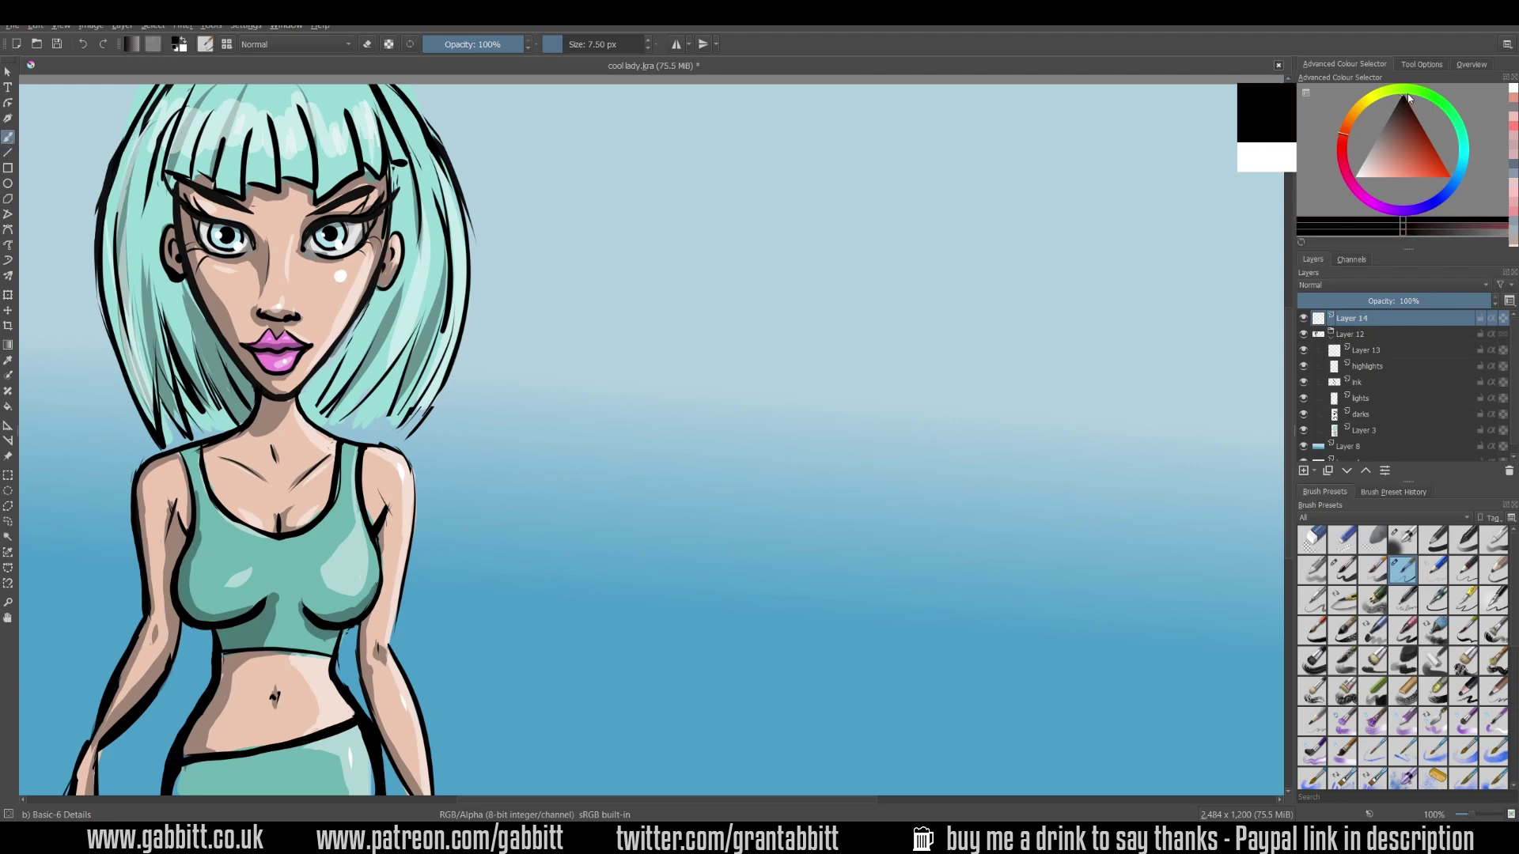
Try a couple of test strokes in the empty background beside the character and undo them.
left_click_drag(941, 496, 1014, 385)
mouse_move(947, 494)
left_mouse_down()
mouse_move(1031, 399)
mouse_move(1021, 495)
left_mouse_up()
key("ctrl+z")
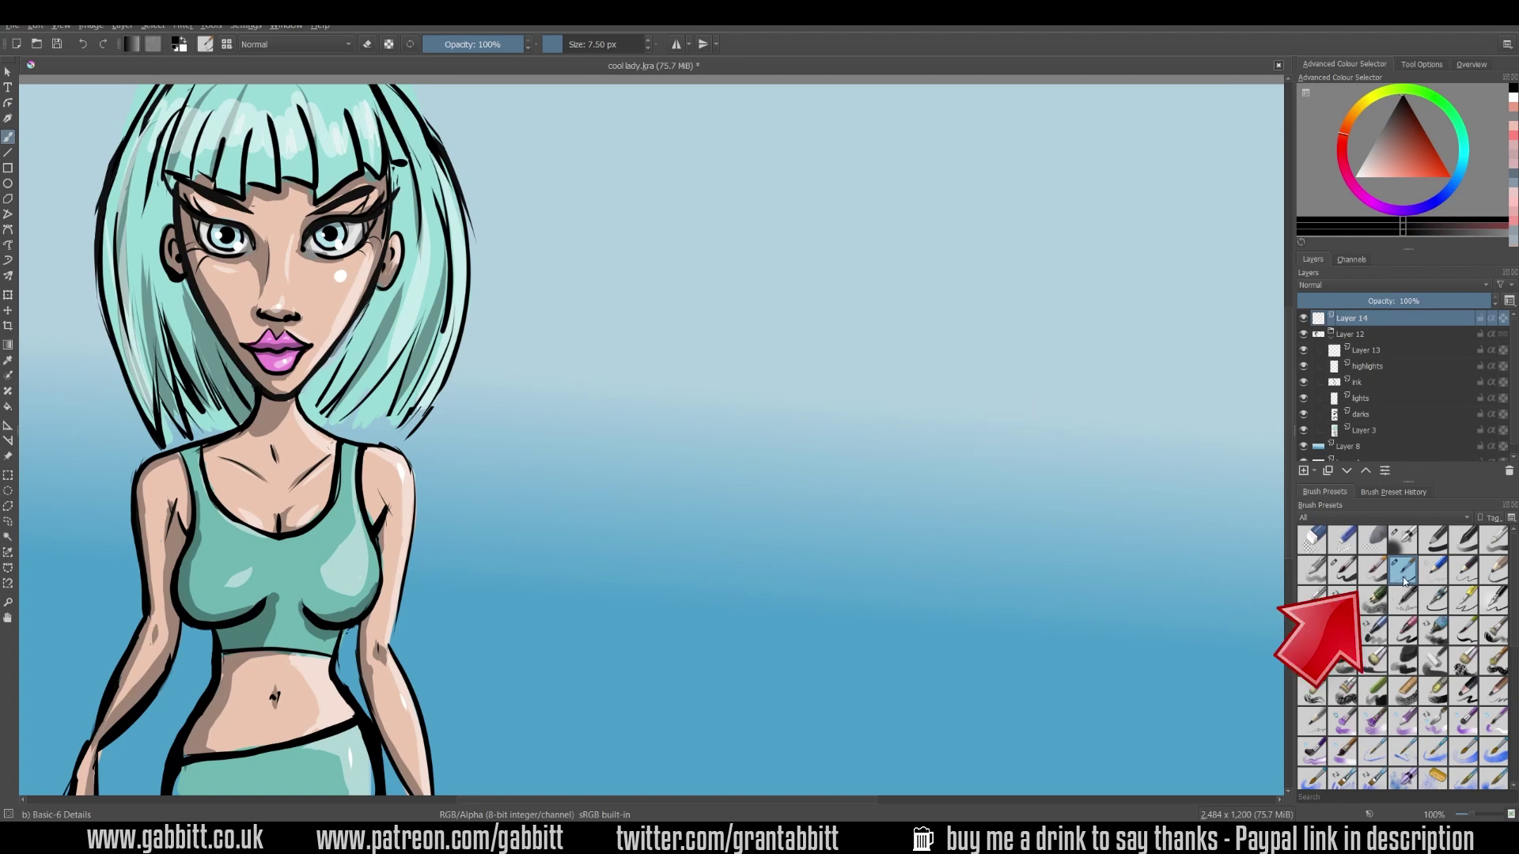
Look through the Basic-6 Details, Basic-5 Size Opacity and Basic-5 Size brush presets.
mouse_move(1405, 575)
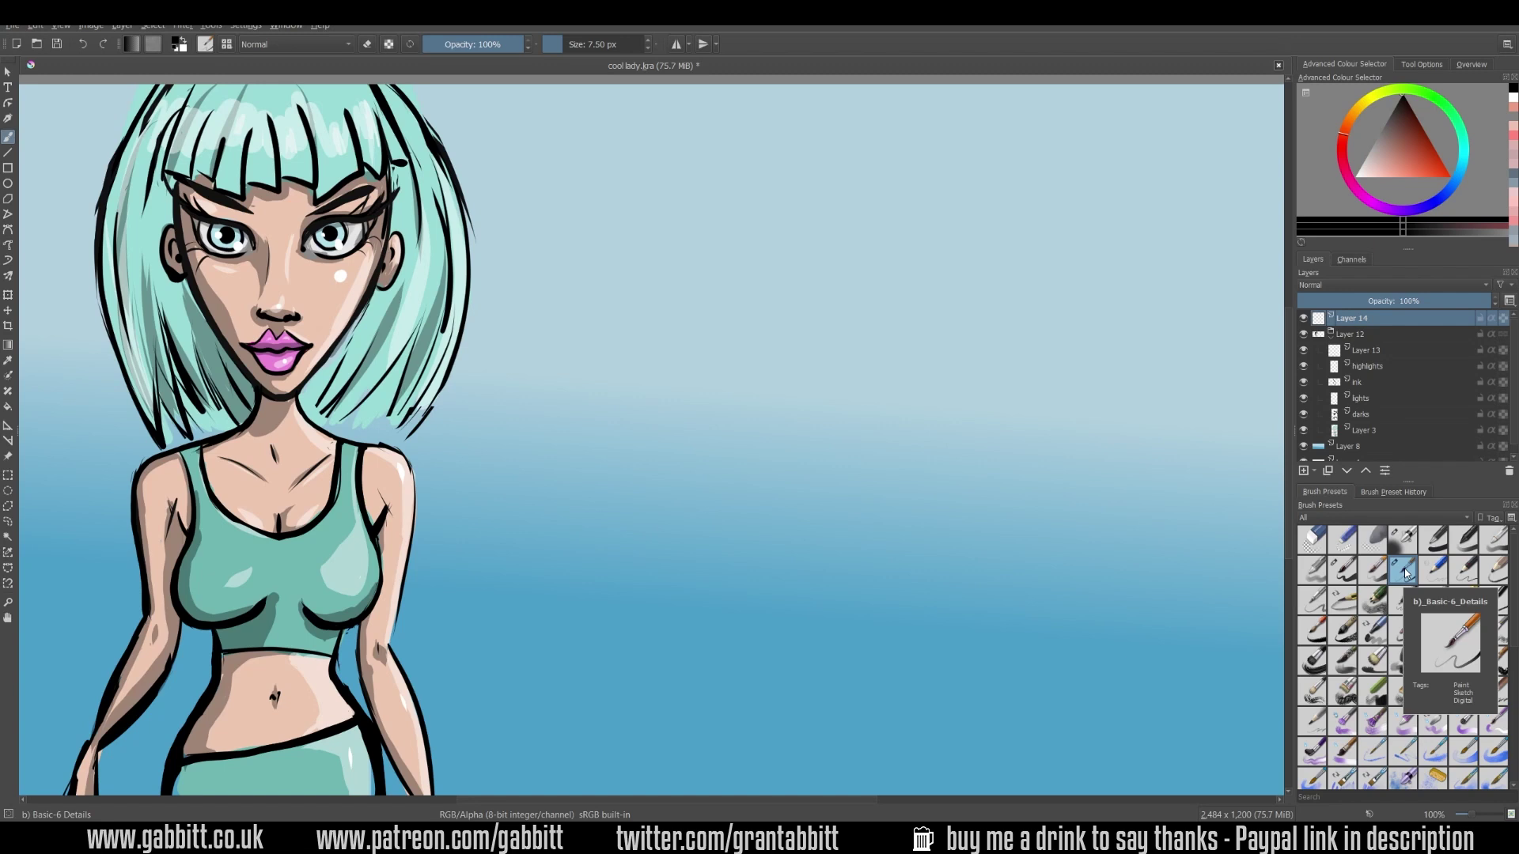
left_click(1375, 571)
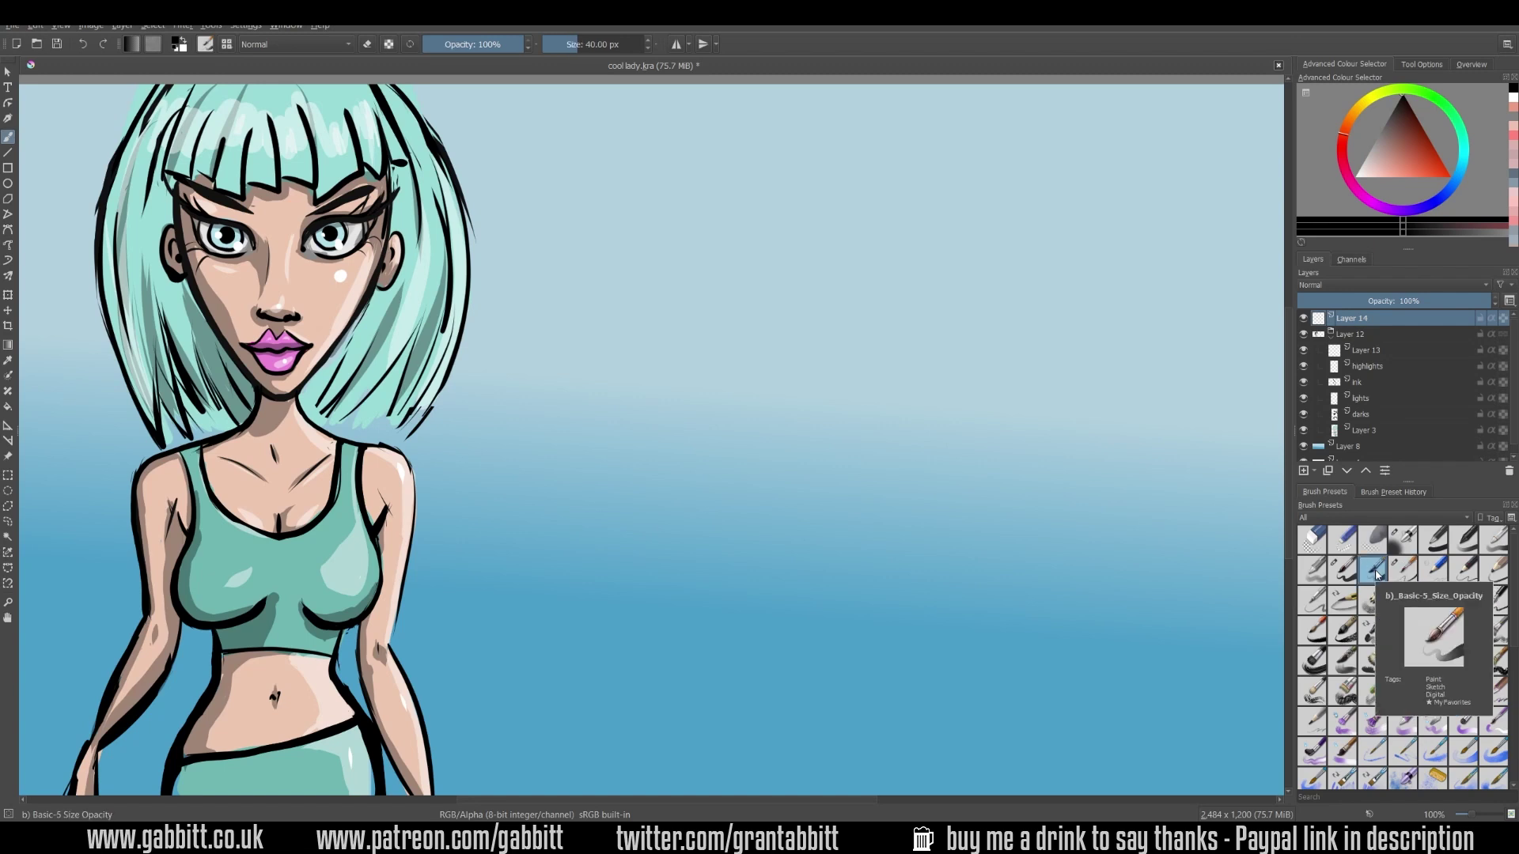
left_click(1344, 571)
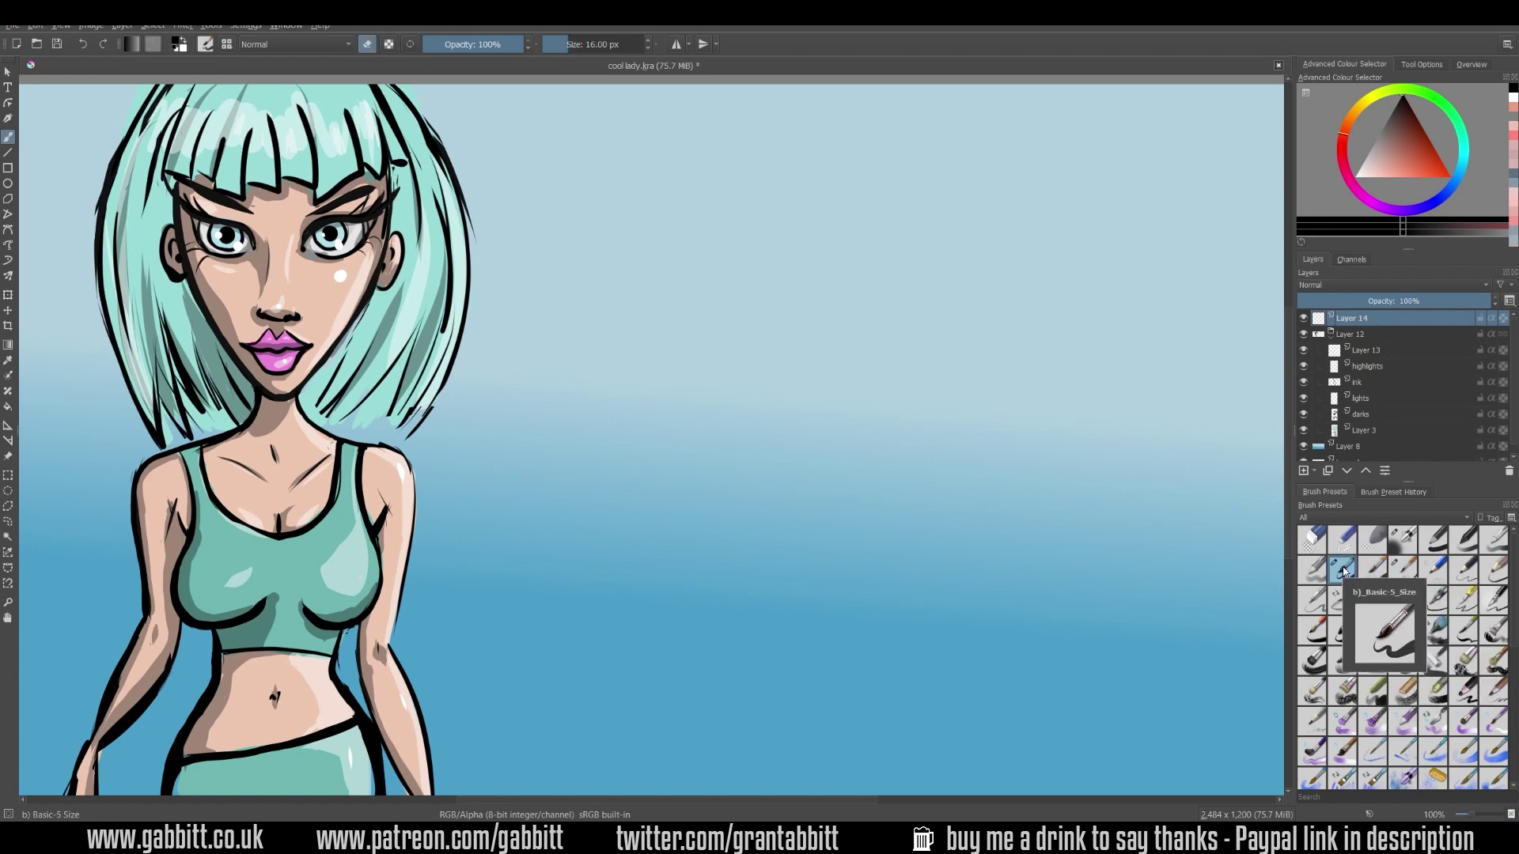
With the Basic-6 Details brush, lightly sketch an oval head with vertical and horizontal guide lines beside the character.
left_click(1404, 574)
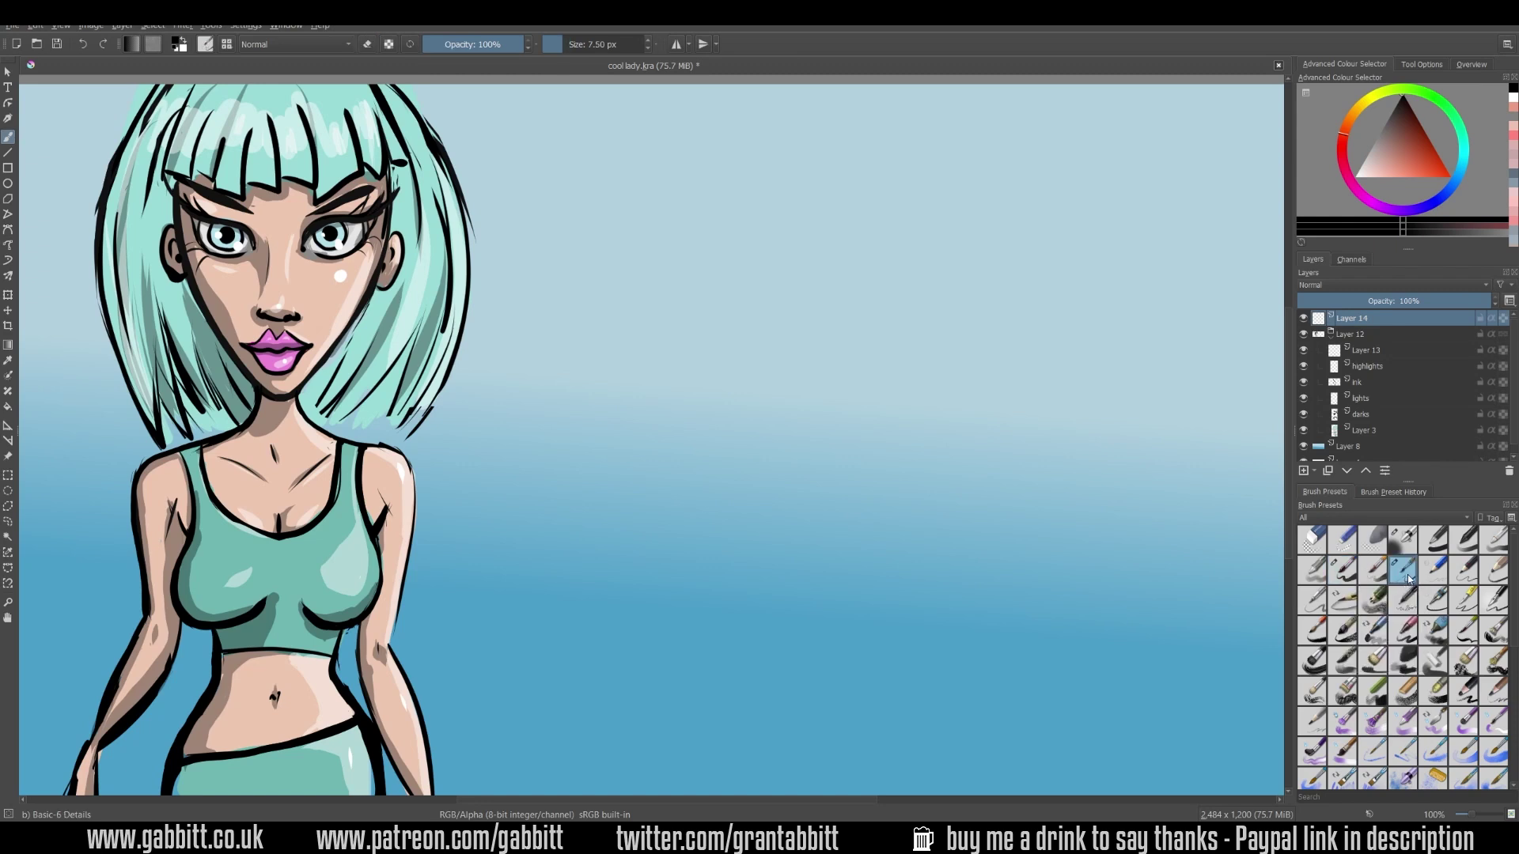
mouse_move(1408, 577)
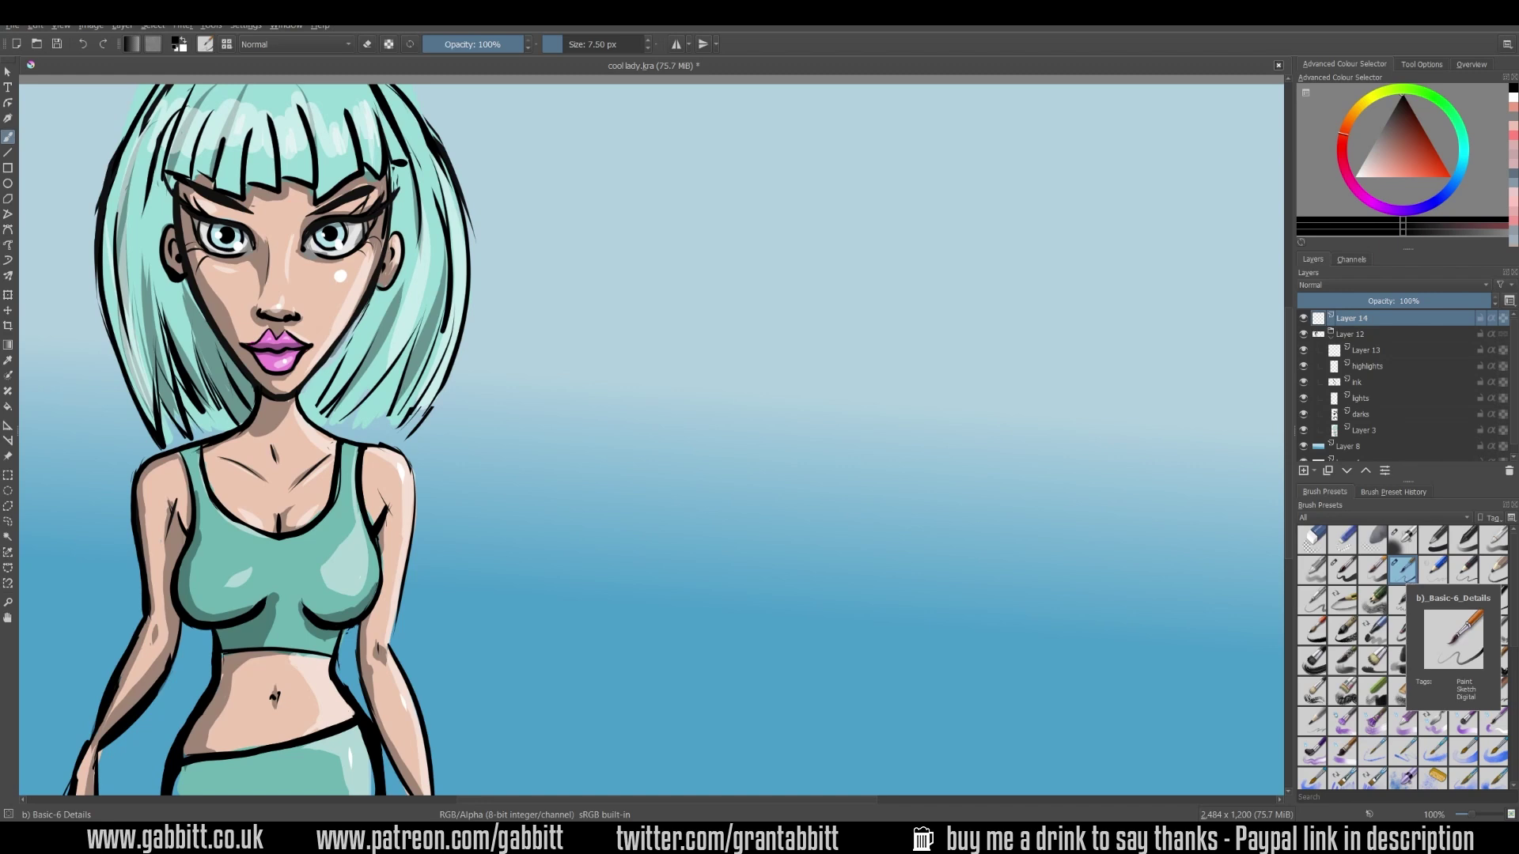
mouse_move(867, 189)
left_mouse_down()
mouse_move(849, 468)
mouse_move(860, 545)
left_mouse_up()
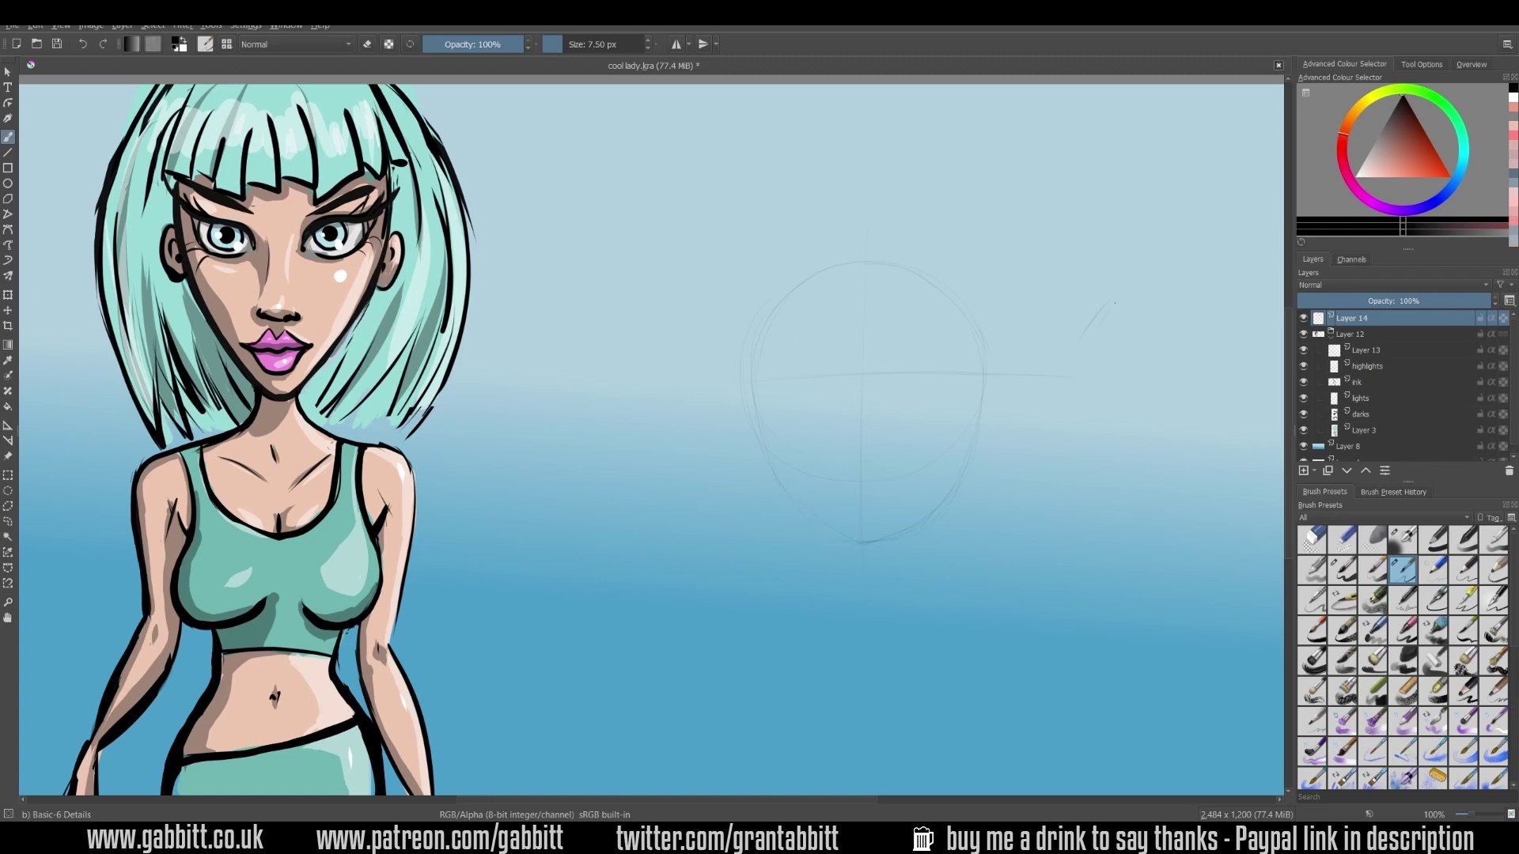
Try several groups of downward strokes in the empty area beside the head sketch.
mouse_move(1139, 320)
left_mouse_down()
mouse_move(1105, 403)
mouse_move(1117, 470)
left_mouse_up()
left_click_drag(1187, 328, 1131, 477)
left_click_drag(1202, 332, 1146, 494)
left_click_drag(1213, 349, 1158, 508)
left_click_drag(1224, 356, 1174, 538)
mouse_move(1098, 336)
left_mouse_down()
mouse_move(1083, 393)
mouse_move(1100, 395)
mouse_move(1100, 420)
left_mouse_up()
left_click_drag(1116, 309, 1101, 432)
left_click_drag(1119, 298, 1100, 452)
left_click_drag(1169, 369, 1157, 458)
left_click_drag(1171, 364, 1156, 468)
left_click_drag(1167, 403, 1156, 472)
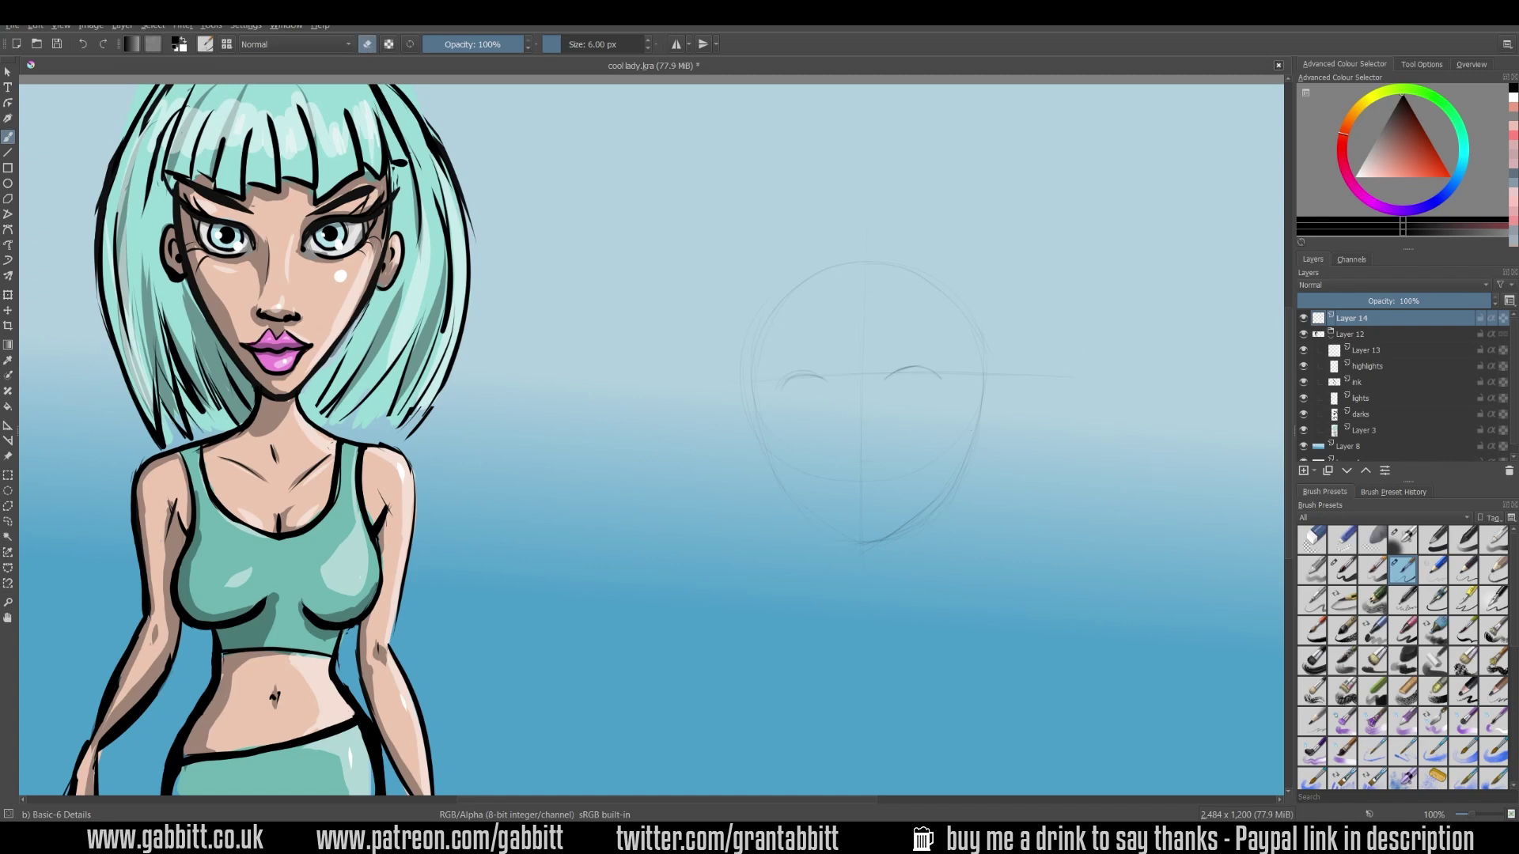
Turn off eraser mode and sketch the side contour of the head, the eyebrows, the eyes and the mouth.
key("e")
left_click_drag(963, 314, 978, 419)
mouse_move(973, 321)
left_mouse_down()
mouse_move(977, 424)
mouse_move(951, 507)
left_mouse_up()
left_click_drag(835, 381, 787, 383)
mouse_move(854, 495)
left_mouse_down()
mouse_move(884, 492)
mouse_move(879, 457)
mouse_move(884, 492)
left_mouse_up()
left_click_drag(922, 400, 898, 418)
mouse_move(814, 410)
left_mouse_down()
mouse_move(794, 423)
mouse_move(823, 400)
left_mouse_up()
mouse_move(827, 397)
left_mouse_down()
mouse_move(817, 423)
mouse_move(791, 421)
left_mouse_up()
left_click_drag(787, 405, 831, 393)
left_click_drag(891, 392, 939, 395)
left_click_drag(797, 400, 836, 396)
Strengthen both sides of the face and build up the eyes with irises and the corners of the mouth.
left_click_drag(888, 403, 914, 395)
left_click_drag(967, 437, 946, 489)
left_click_drag(761, 354, 756, 426)
left_click_drag(916, 389, 896, 402)
mouse_move(930, 390)
left_mouse_down()
mouse_move(902, 413)
mouse_move(928, 415)
left_mouse_up()
mouse_move(793, 419)
left_mouse_down()
mouse_move(827, 421)
mouse_move(872, 456)
mouse_move(811, 409)
left_mouse_up()
left_click(840, 491)
left_click(903, 488)
left_click_drag(911, 397, 913, 408)
mouse_move(815, 398)
left_mouse_down()
mouse_move(802, 414)
mouse_move(827, 416)
left_mouse_up()
left_click_drag(906, 389, 887, 413)
Sketch both sides of the neck and define the jaw and chin of the head.
left_click_drag(924, 504, 922, 555)
left_click_drag(819, 520, 818, 548)
left_click_drag(782, 468, 874, 540)
left_click_drag(962, 465, 930, 504)
mouse_move(929, 504)
left_mouse_down()
mouse_move(856, 540)
mouse_move(894, 529)
mouse_move(859, 486)
left_mouse_up()
Refine the mouth, jawline and eyes, alternating between erasing stray lines and redrawing them darker.
key("e")
left_click_drag(905, 488, 894, 488)
key("e")
mouse_move(935, 397)
left_mouse_down()
mouse_move(955, 394)
mouse_move(880, 538)
left_mouse_up()
mouse_move(963, 329)
left_mouse_down()
mouse_move(953, 492)
mouse_move(871, 532)
left_mouse_up()
key("e")
key("e")
key("e")
left_click_drag(842, 496, 858, 495)
key("e")
key("e")
mouse_move(820, 394)
left_mouse_down()
mouse_move(843, 414)
mouse_move(799, 403)
mouse_move(815, 410)
left_mouse_up()
key("e")
key("e")
left_click_drag(906, 400, 913, 405)
Sketch the hair around the crown and forehead, with locks running down both sides and curls at the lower left.
left_click_drag(761, 455, 779, 291)
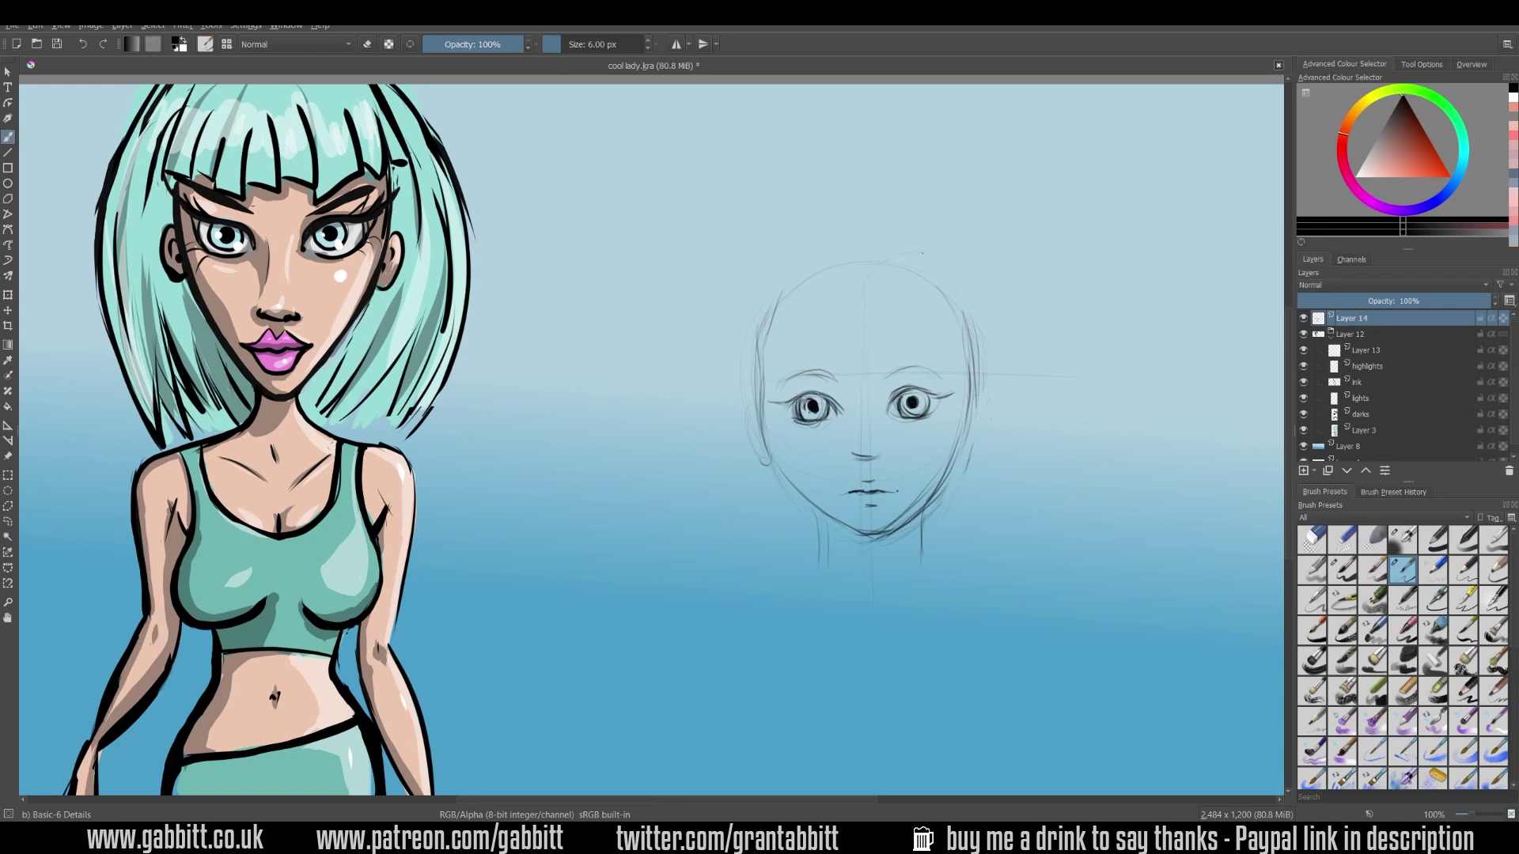
left_click_drag(962, 450, 952, 291)
left_click_drag(870, 318, 821, 321)
mouse_move(800, 330)
left_mouse_down()
mouse_move(757, 403)
mouse_move(904, 346)
mouse_move(969, 475)
left_mouse_up()
left_click_drag(989, 391, 981, 423)
left_click_drag(800, 394, 761, 459)
left_click_drag(755, 293, 739, 388)
left_click_drag(771, 497, 716, 558)
left_click_drag(703, 493, 687, 569)
Draw the neck and shoulder lines, and add the curls beside the neck on the right of the head.
left_click_drag(927, 510, 943, 571)
left_click_drag(839, 518, 841, 559)
mouse_move(832, 557)
left_mouse_down()
mouse_move(907, 566)
mouse_move(783, 603)
left_mouse_up()
left_click_drag(931, 514, 978, 584)
mouse_move(993, 497)
left_mouse_down()
mouse_move(1012, 525)
mouse_move(1003, 576)
left_mouse_up()
left_click_drag(999, 514, 980, 555)
left_click_drag(950, 482, 940, 552)
Build up the hair with more waves and curls on both sides and reinforce the hairline over the crown.
left_click_drag(972, 313, 998, 458)
left_click_drag(981, 381, 1014, 491)
left_click_drag(848, 462, 789, 524)
left_click_drag(783, 391, 760, 445)
left_click_drag(821, 489, 795, 527)
left_click_drag(734, 479, 766, 516)
left_click_drag(696, 374, 728, 385)
left_click_drag(1009, 347, 974, 357)
mouse_move(943, 340)
left_mouse_down()
mouse_move(971, 386)
mouse_move(931, 441)
left_mouse_up()
left_click_drag(770, 378, 790, 443)
left_click_drag(789, 279, 723, 389)
left_click_drag(991, 315, 998, 457)
mouse_move(993, 418)
left_mouse_down()
mouse_move(1030, 452)
mouse_move(1020, 497)
left_mouse_up()
left_click_drag(706, 481, 703, 518)
left_click_drag(779, 301, 720, 378)
left_click_drag(861, 263, 787, 297)
Erase and redraw the lines of the neck below the chin, and undo the last stroke.
key("e")
left_click_drag(928, 509, 906, 533)
key("e")
mouse_move(901, 518)
left_mouse_down()
mouse_move(899, 576)
mouse_move(873, 537)
mouse_move(900, 573)
mouse_move(806, 571)
left_mouse_up()
key("e")
key("e")
key("ctrl+z")
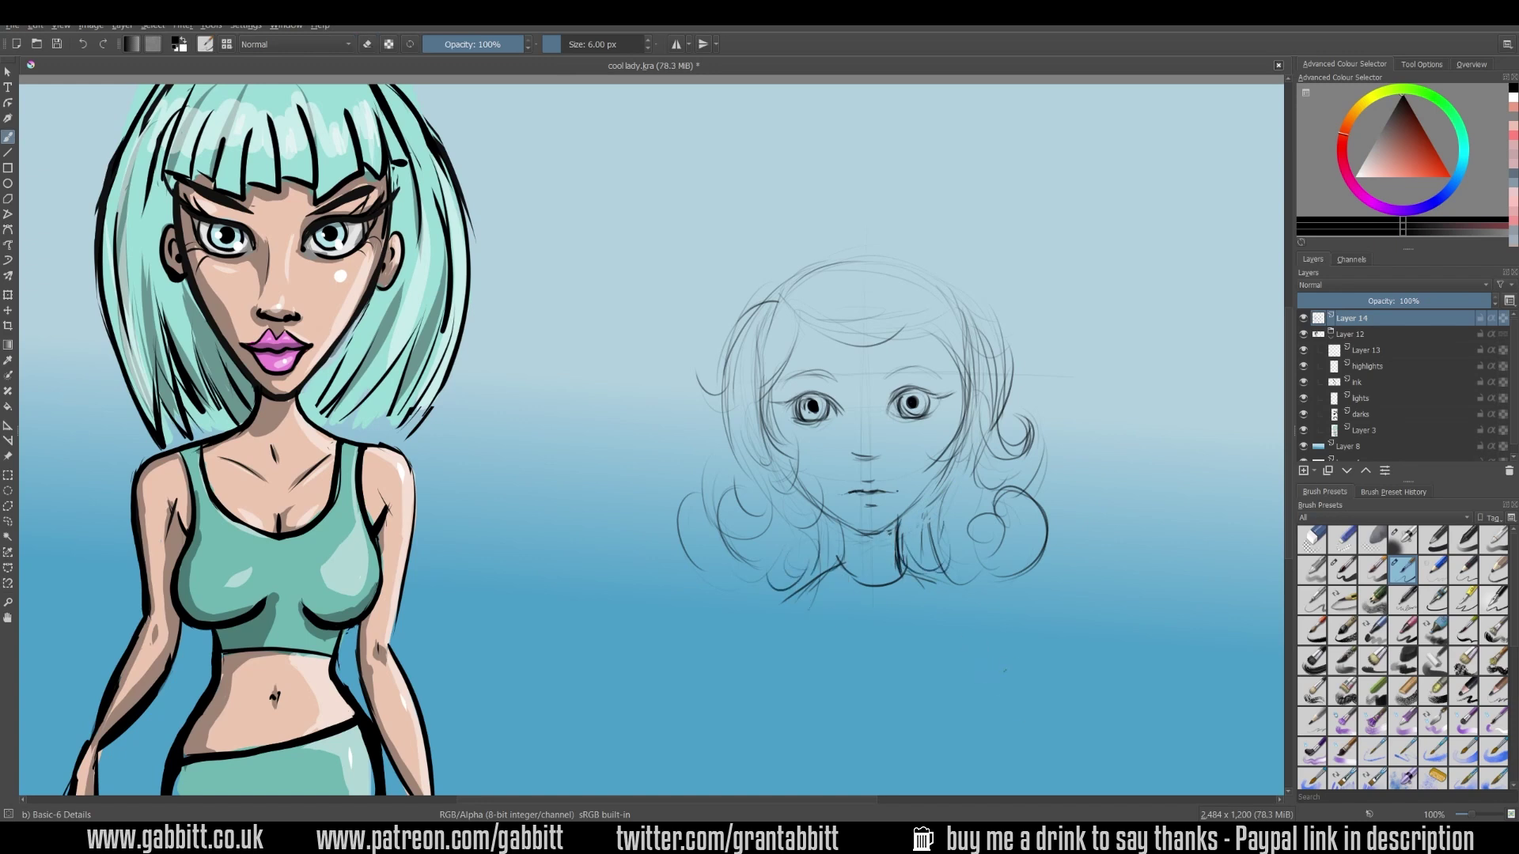
Select parts of the drawn facial features and nudge them slightly into place with the Transform tool.
key("ctrl+t")
left_click_drag(863, 435, 821, 440)
key("Return")
key("Return")
left_click(8, 522)
mouse_move(878, 366)
left_mouse_down()
mouse_move(954, 372)
mouse_move(880, 363)
left_mouse_up()
key("ctrl+t")
left_click_drag(928, 436, 928, 440)
key("Return")
Darken the eyes, lashes, eyebrows, mouth, chin and neck lines of the face sketch with the brush.
key("b")
left_click_drag(813, 422, 842, 423)
left_click_drag(900, 420, 922, 420)
left_click_drag(888, 380, 931, 370)
left_click_drag(837, 375, 782, 381)
left_click_drag(926, 369, 945, 377)
mouse_move(849, 492)
left_mouse_down()
mouse_move(888, 491)
mouse_move(880, 457)
mouse_move(870, 536)
left_mouse_up()
mouse_move(822, 508)
left_mouse_down()
mouse_move(878, 535)
mouse_move(839, 564)
left_mouse_up()
left_click_drag(895, 516, 907, 573)
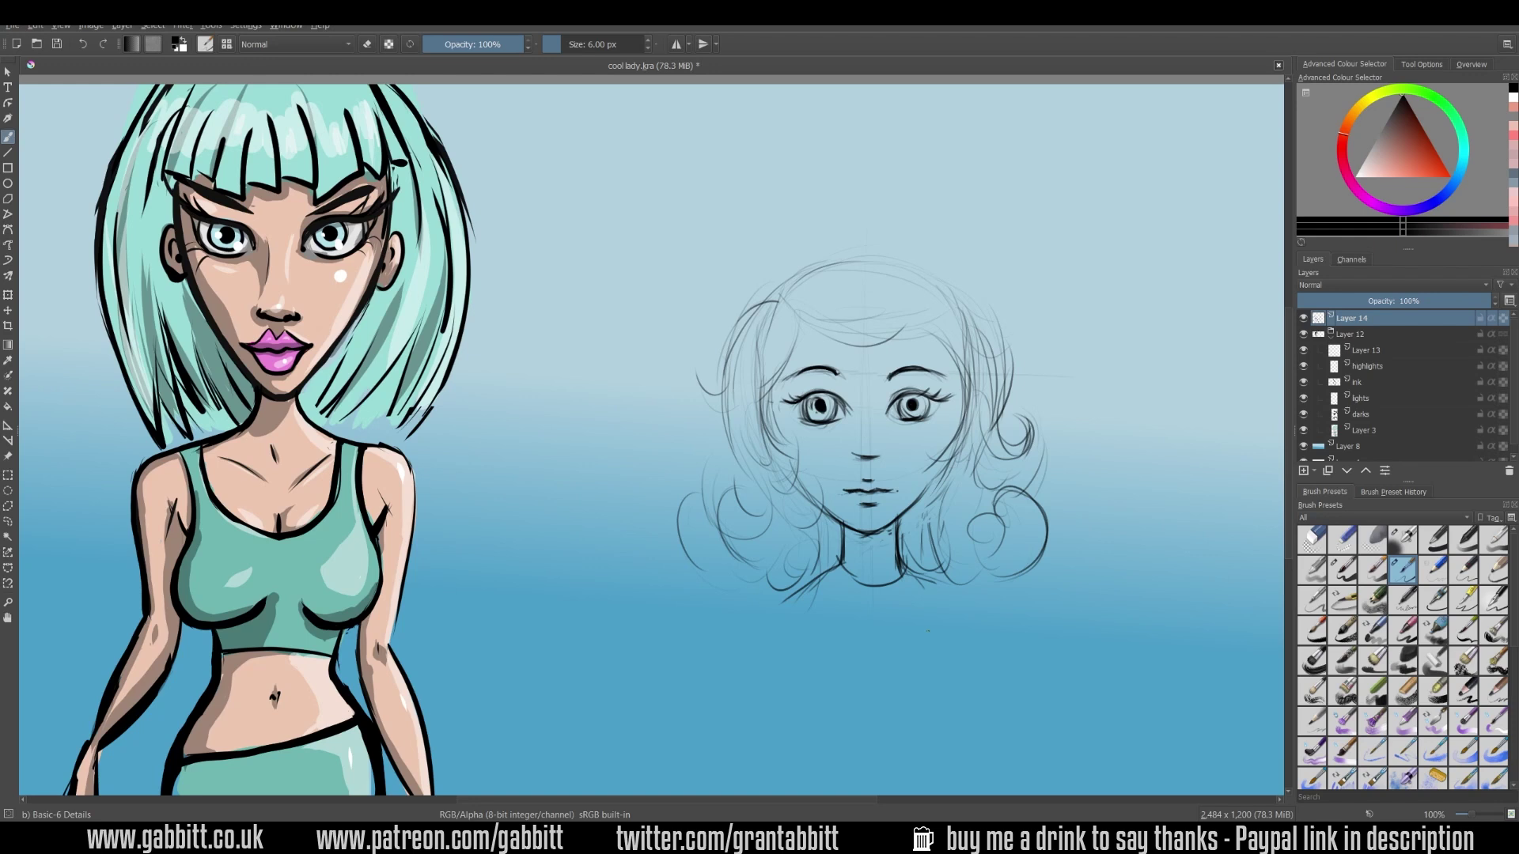
Try three slanted test strokes in the empty area beside the face sketch and undo them.
left_click_drag(1127, 488, 1168, 397)
left_click_drag(1133, 496, 1160, 412)
left_click_drag(1139, 499, 1164, 407)
key("ctrl+z")
key("ctrl+z")
key("ctrl+z")
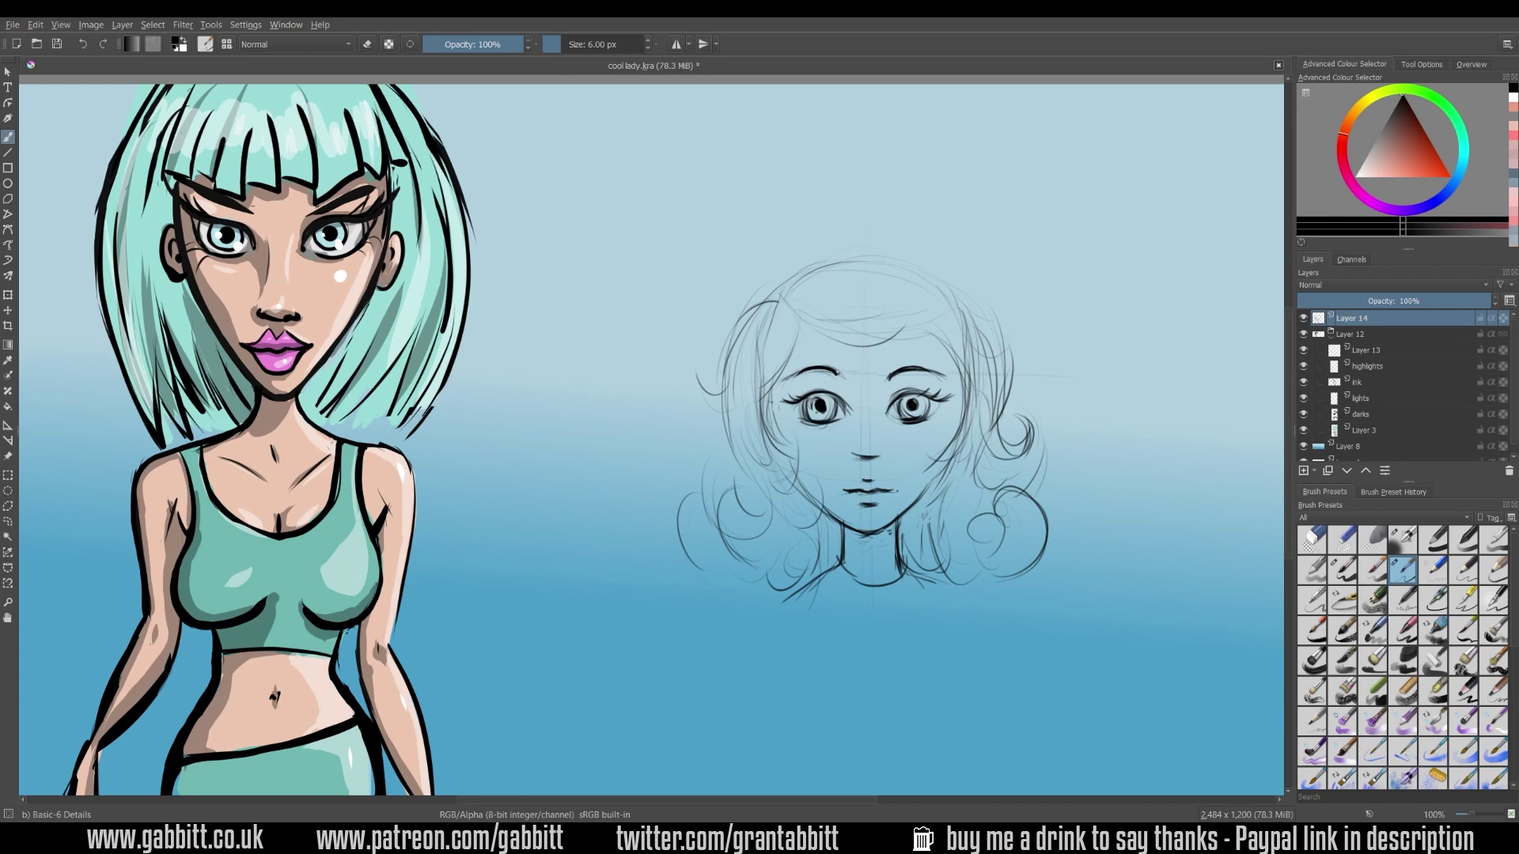
Choose the Basic-5 Size brush preset and turn off eraser mode.
mouse_move(1360, 666)
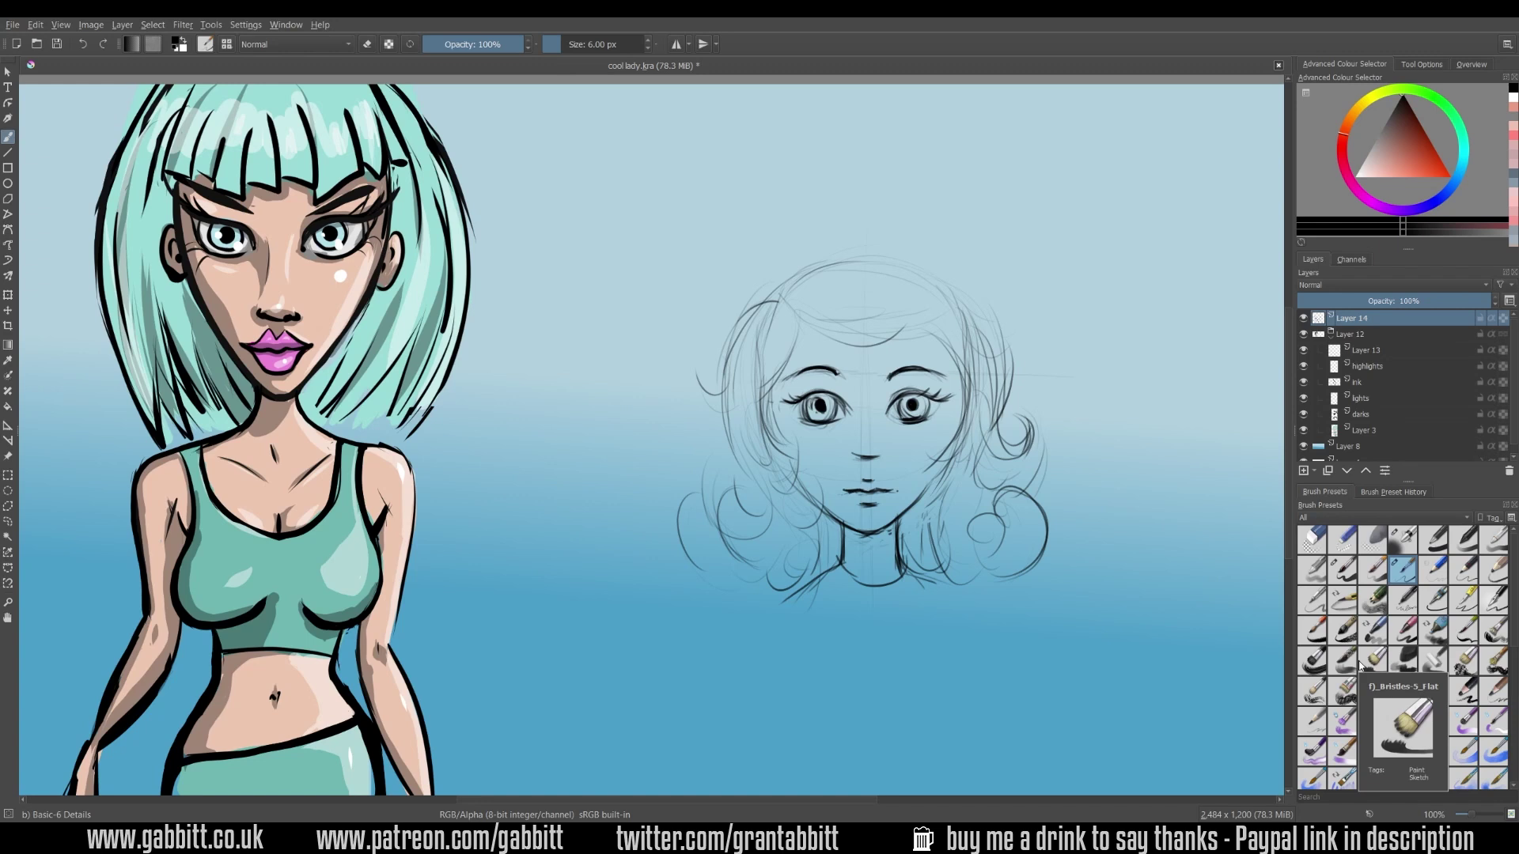
left_click(1344, 570)
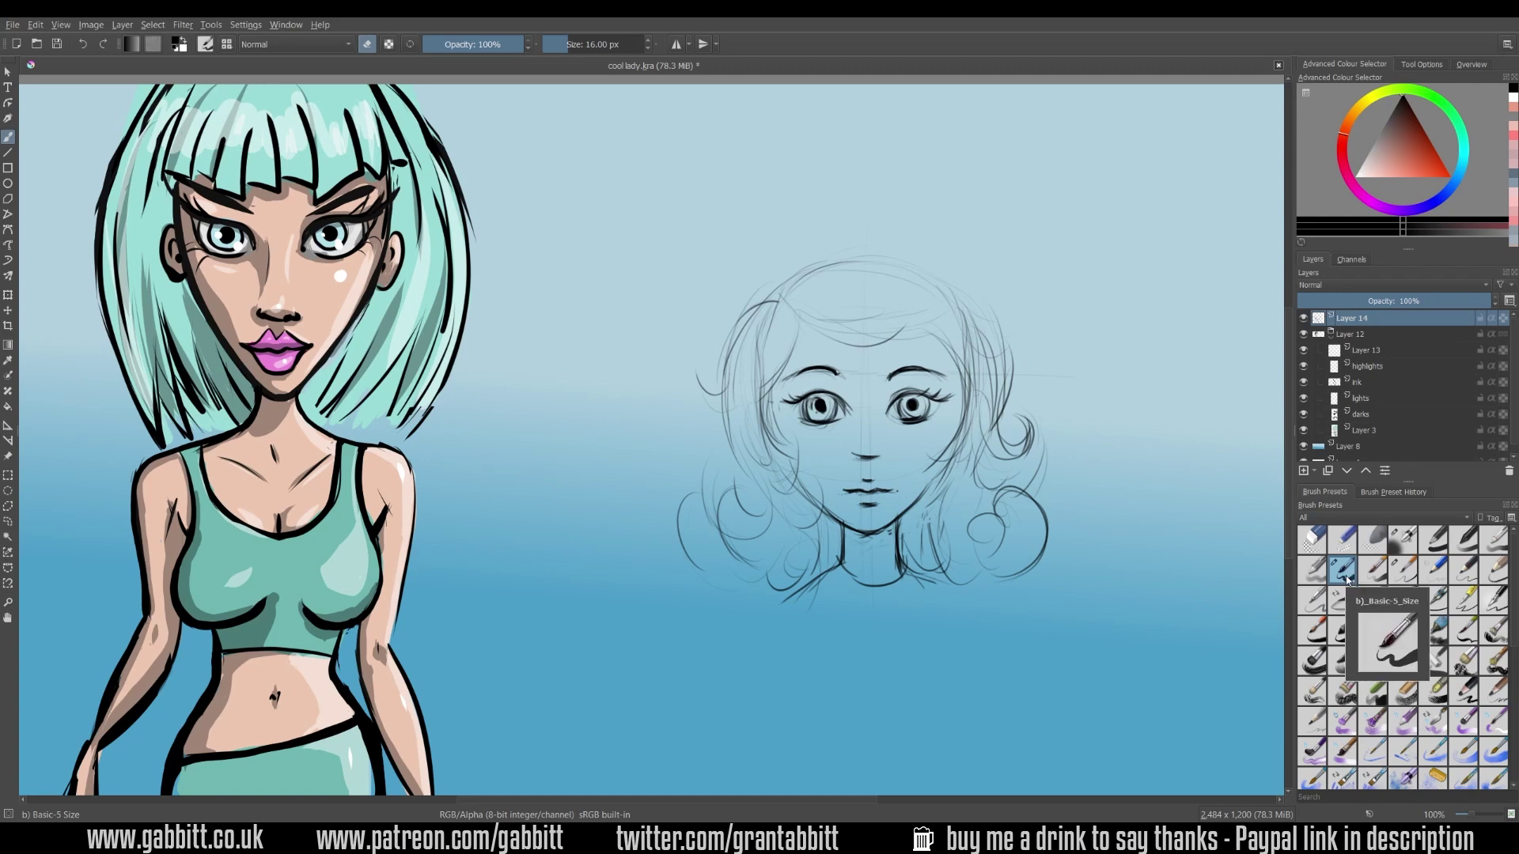
key("e")
Try long tapered curves beside the face sketch, show the brush smoothing options, and undo the curves.
left_click_drag(1176, 343, 1181, 541)
mouse_move(1192, 322)
left_mouse_down()
mouse_move(1204, 547)
mouse_move(1209, 492)
mouse_move(1226, 560)
left_mouse_up()
left_click_drag(1228, 307, 1237, 558)
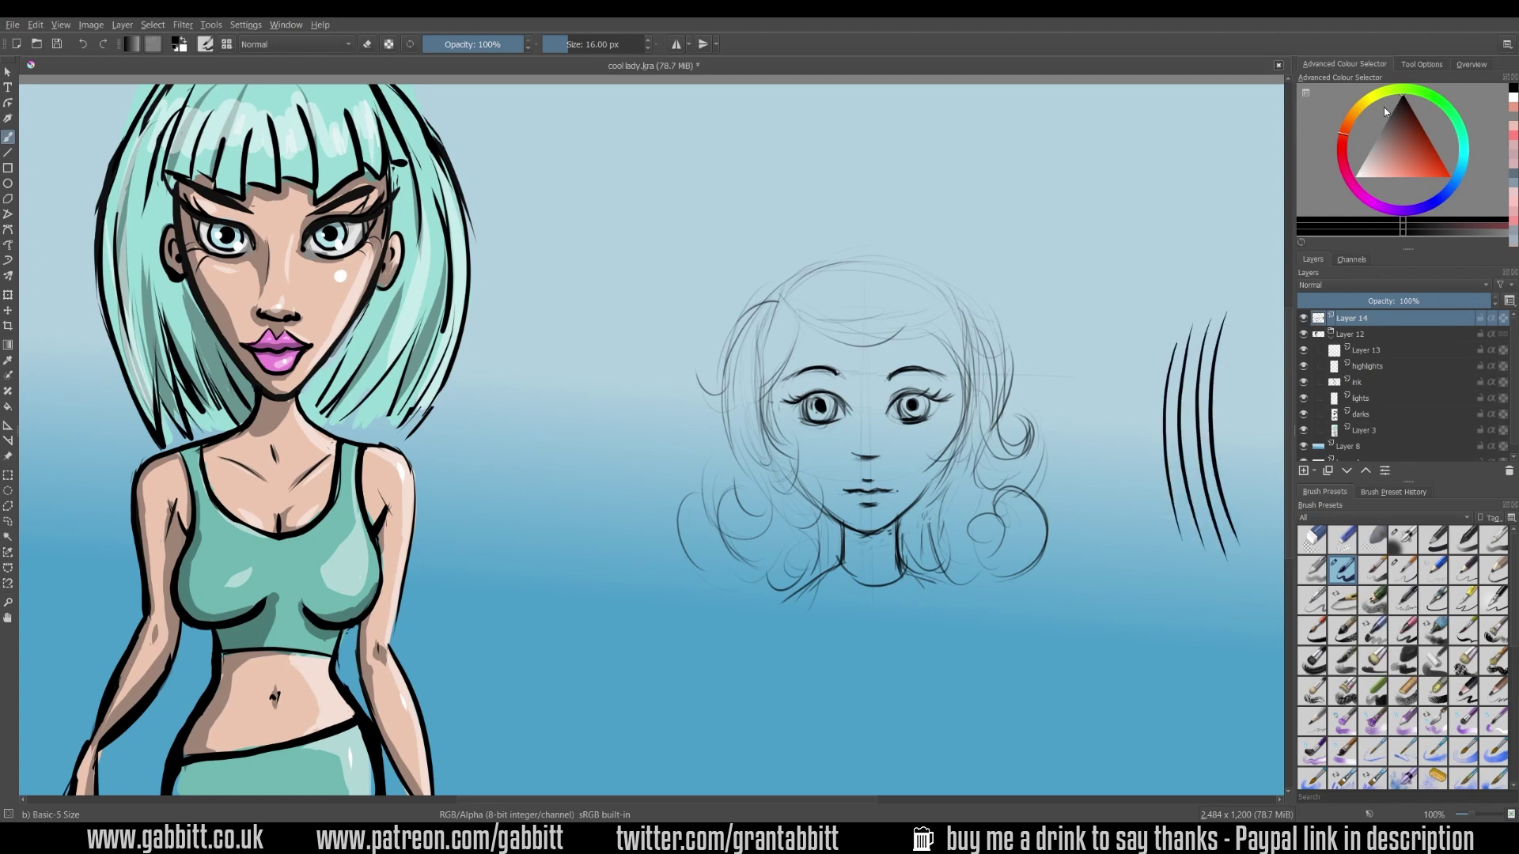
left_click(1430, 66)
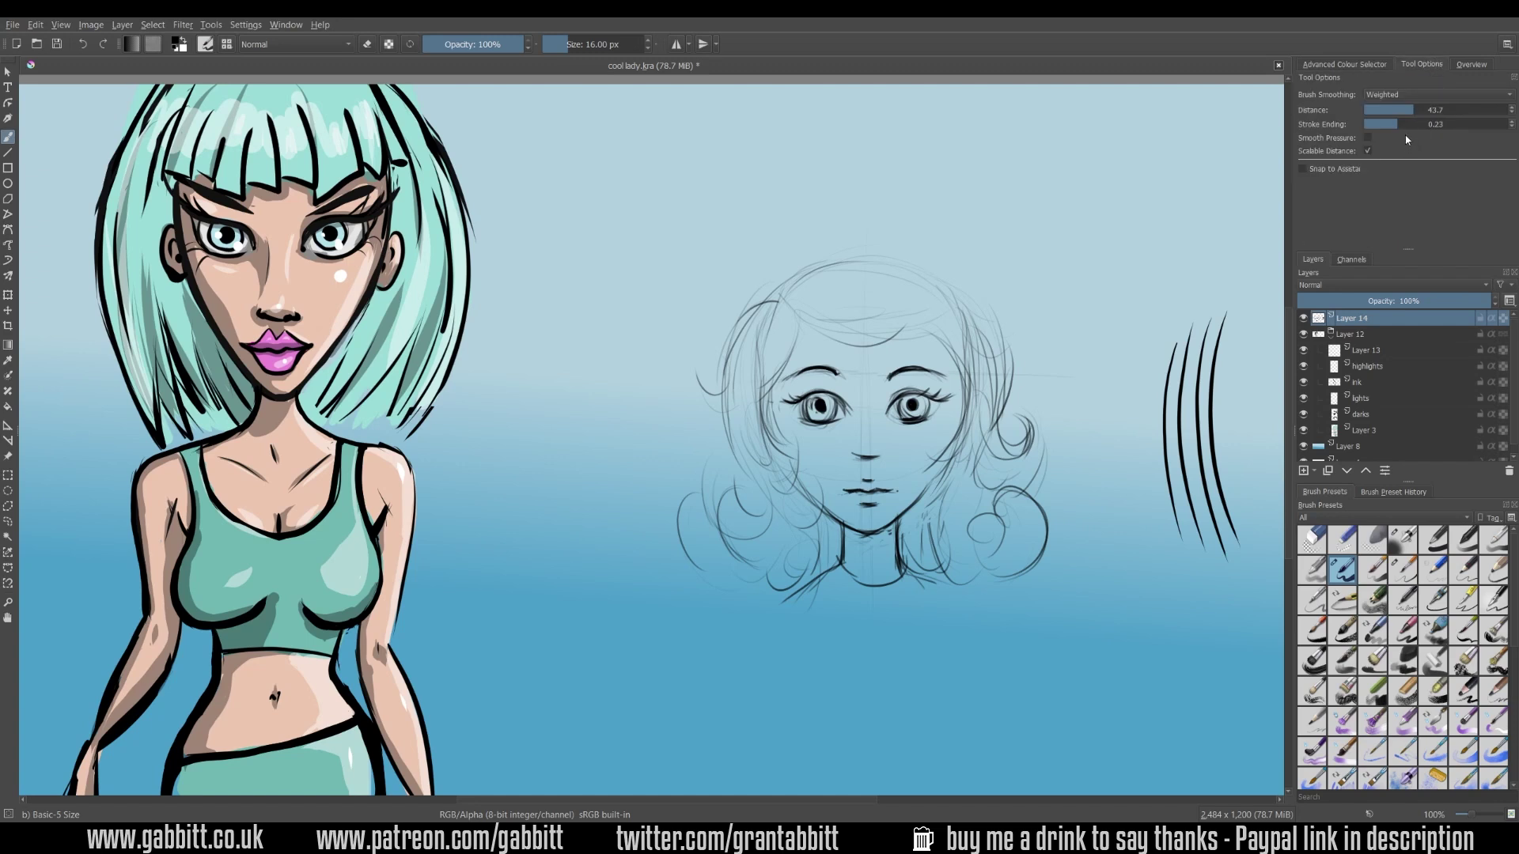
key("ctrl+z")
key("ctrl+z")
key("ctrl+z")
key("ctrl+z")
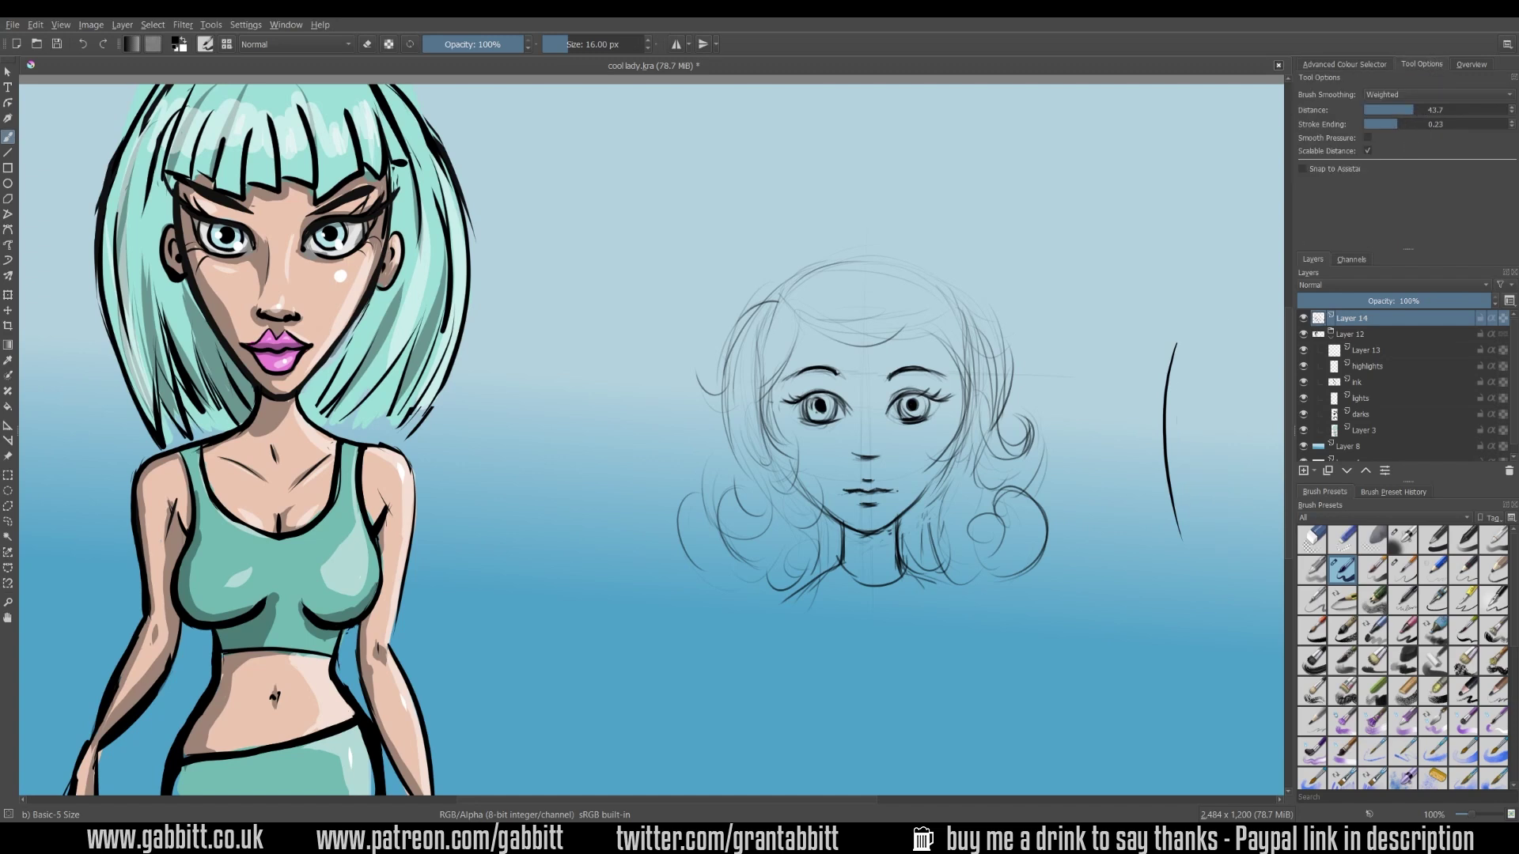
Try long wavy lines with Weighted brush smoothing beside the face sketch and undo them.
mouse_move(1182, 217)
left_mouse_down()
mouse_move(1155, 257)
mouse_move(1210, 372)
mouse_move(1147, 530)
mouse_move(1145, 712)
mouse_move(1127, 765)
left_mouse_up()
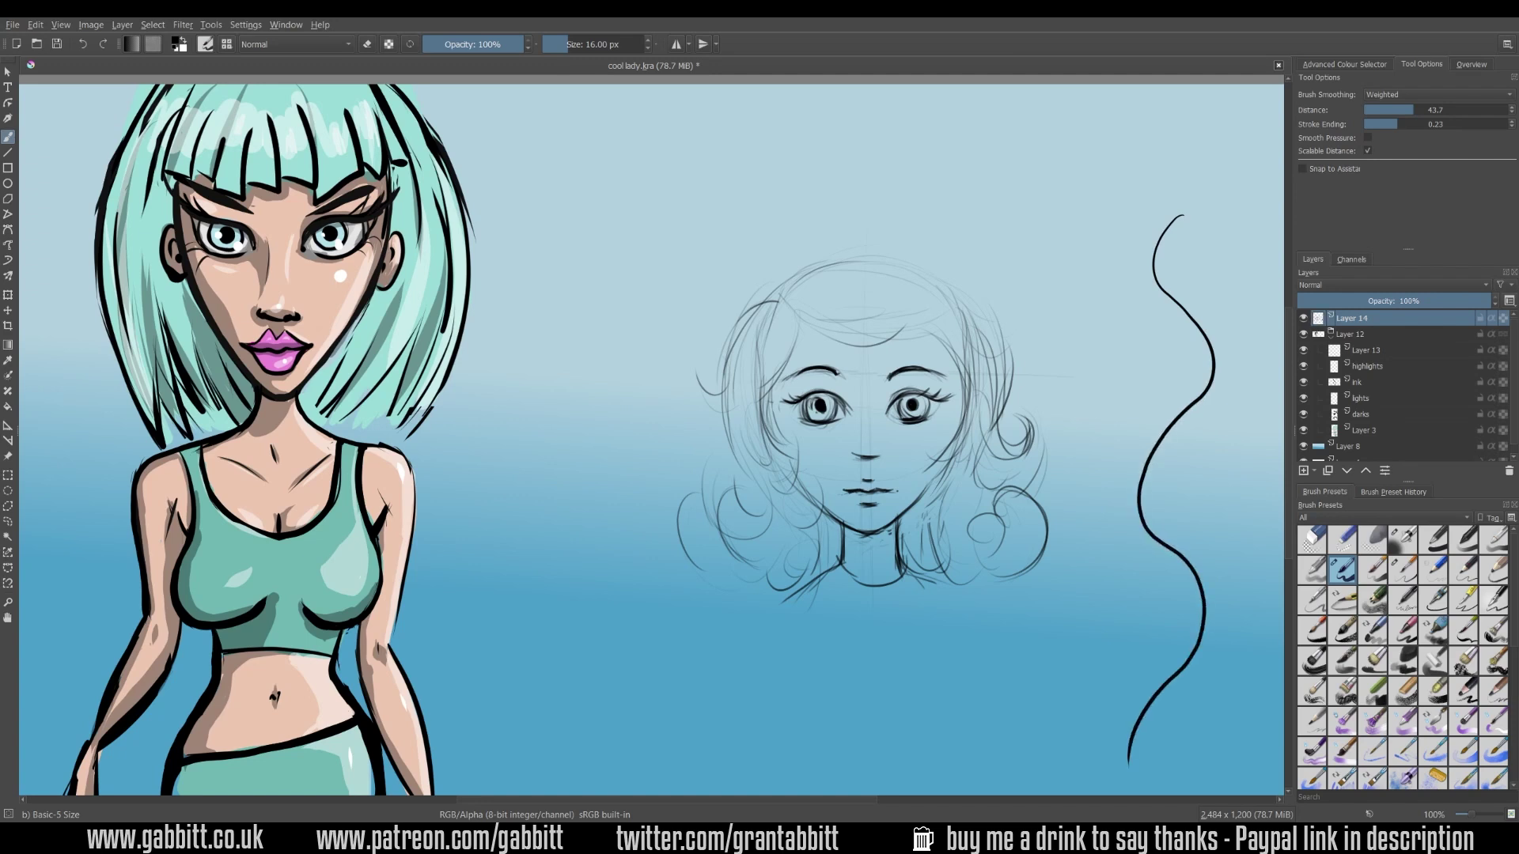
key("ctrl+z")
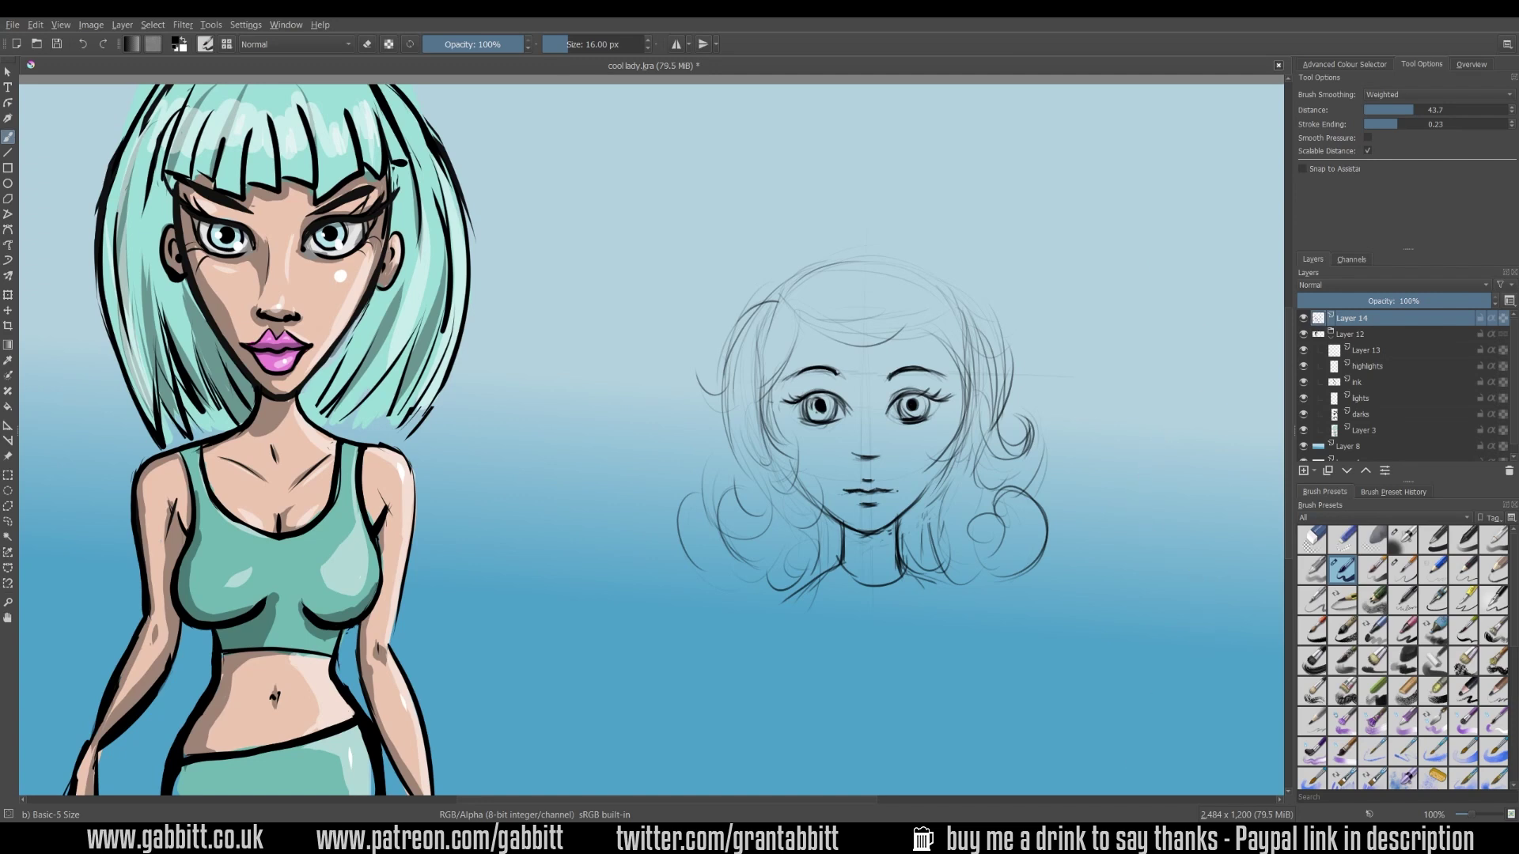
left_click_drag(1148, 277, 1137, 407)
mouse_move(1142, 483)
left_mouse_down()
mouse_move(1160, 583)
mouse_move(1136, 709)
mouse_move(1206, 693)
mouse_move(1230, 617)
mouse_move(1226, 665)
left_mouse_up()
key("ctrl+z")
Add a new paint layer above the face sketch layer.
key("Insert")
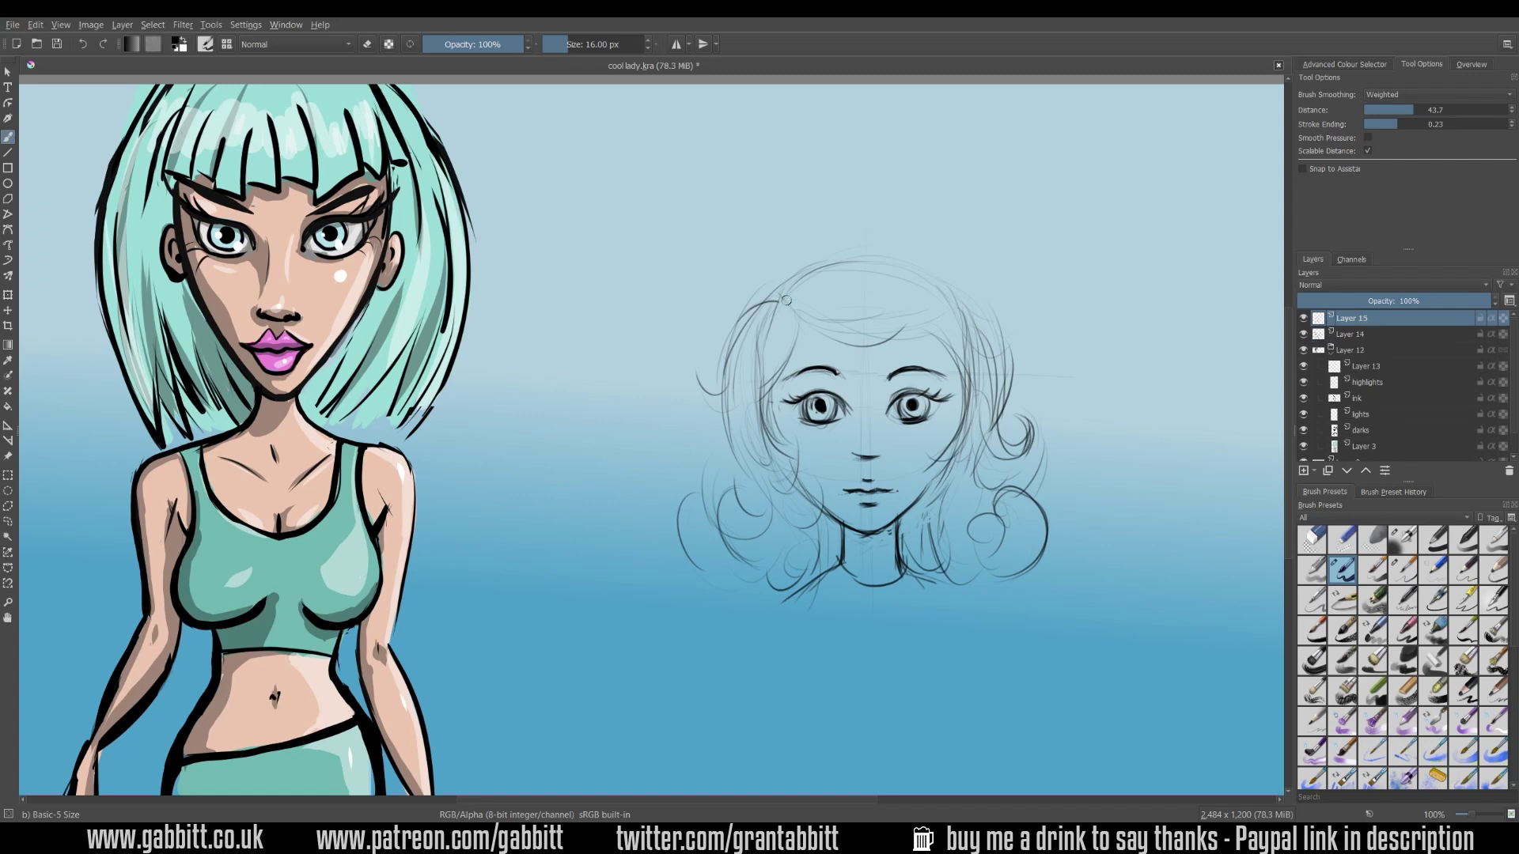
Ink the curls and strands of hair on the left side of the face sketch.
mouse_move(742, 315)
left_mouse_down()
mouse_move(697, 374)
mouse_move(730, 491)
left_mouse_up()
left_click_drag(733, 518, 745, 555)
key("ctrl+z")
left_click_drag(817, 518, 792, 576)
left_click_drag(815, 480, 777, 497)
left_click_drag(797, 451, 761, 480)
left_click_drag(760, 388, 794, 466)
mouse_move(798, 318)
left_mouse_down()
mouse_move(743, 443)
mouse_move(751, 412)
mouse_move(835, 420)
left_mouse_up()
key("ctrl+z")
Ink the eyes, eyebrows, mouth and jawline over the face sketch, undoing poor strokes.
mouse_move(898, 418)
left_mouse_down()
mouse_move(933, 419)
mouse_move(886, 416)
left_mouse_up()
left_click_drag(849, 414, 783, 401)
left_click_drag(889, 378, 945, 373)
key("ctrl+z")
left_click_drag(836, 373, 785, 375)
key("ctrl+z")
left_click_drag(859, 490, 926, 487)
left_click_drag(858, 504, 879, 504)
left_click_drag(845, 487, 929, 506)
key("ctrl+z")
mouse_move(799, 475)
left_mouse_down()
mouse_move(940, 492)
mouse_move(853, 530)
mouse_move(878, 529)
left_mouse_up()
key("ctrl+z")
Ink the neck and both shoulder lines beneath the chin.
left_click_drag(843, 522, 843, 570)
mouse_move(897, 519)
left_mouse_down()
mouse_move(906, 571)
mouse_move(839, 568)
mouse_move(779, 606)
left_mouse_up()
key("ctrl+z")
left_click_drag(905, 573, 954, 606)
Ink the curls on the right side of the hair and the curve over the crown.
left_click_drag(901, 535, 928, 580)
left_click_drag(928, 513, 969, 557)
mouse_move(965, 540)
left_mouse_down()
mouse_move(1000, 557)
mouse_move(977, 576)
left_mouse_up()
left_click_drag(1043, 483, 987, 427)
left_click_drag(1008, 357, 991, 451)
left_click_drag(956, 299, 1008, 393)
left_click_drag(785, 297, 949, 300)
Try extra strands around the forehead and right cheek, undo them, and darken the eye outlines.
mouse_move(808, 315)
left_mouse_down()
mouse_move(924, 287)
mouse_move(827, 349)
left_mouse_up()
key("ctrl+z")
mouse_move(903, 331)
left_mouse_down()
mouse_move(966, 399)
mouse_move(934, 448)
left_mouse_up()
left_click_drag(906, 450, 953, 469)
key("ctrl+z")
key("ctrl+z")
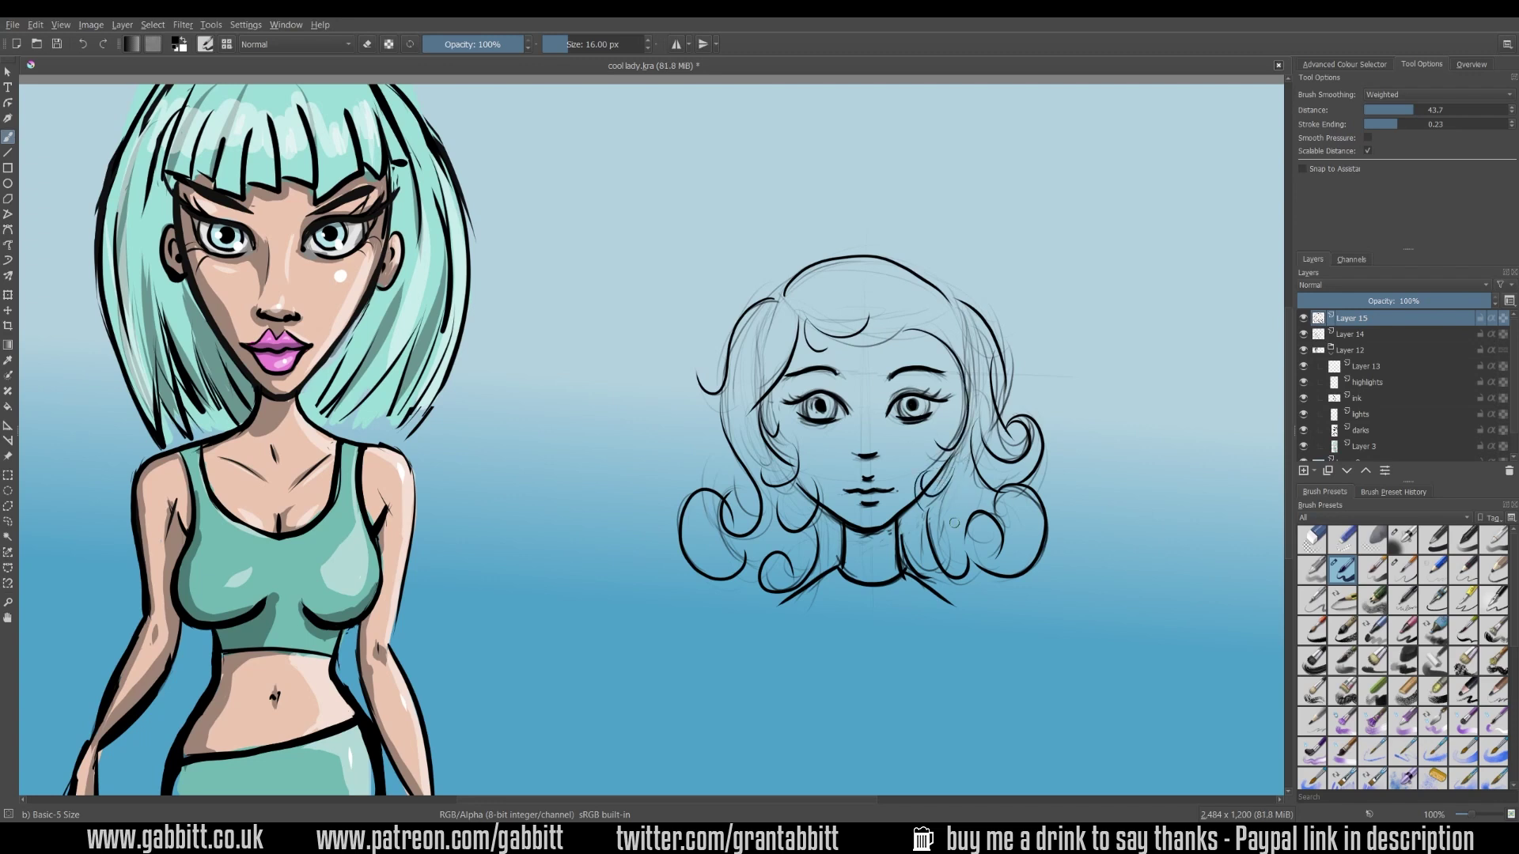
mouse_move(789, 310)
left_mouse_down()
mouse_move(801, 355)
mouse_move(844, 396)
mouse_move(947, 395)
mouse_move(926, 393)
left_mouse_up()
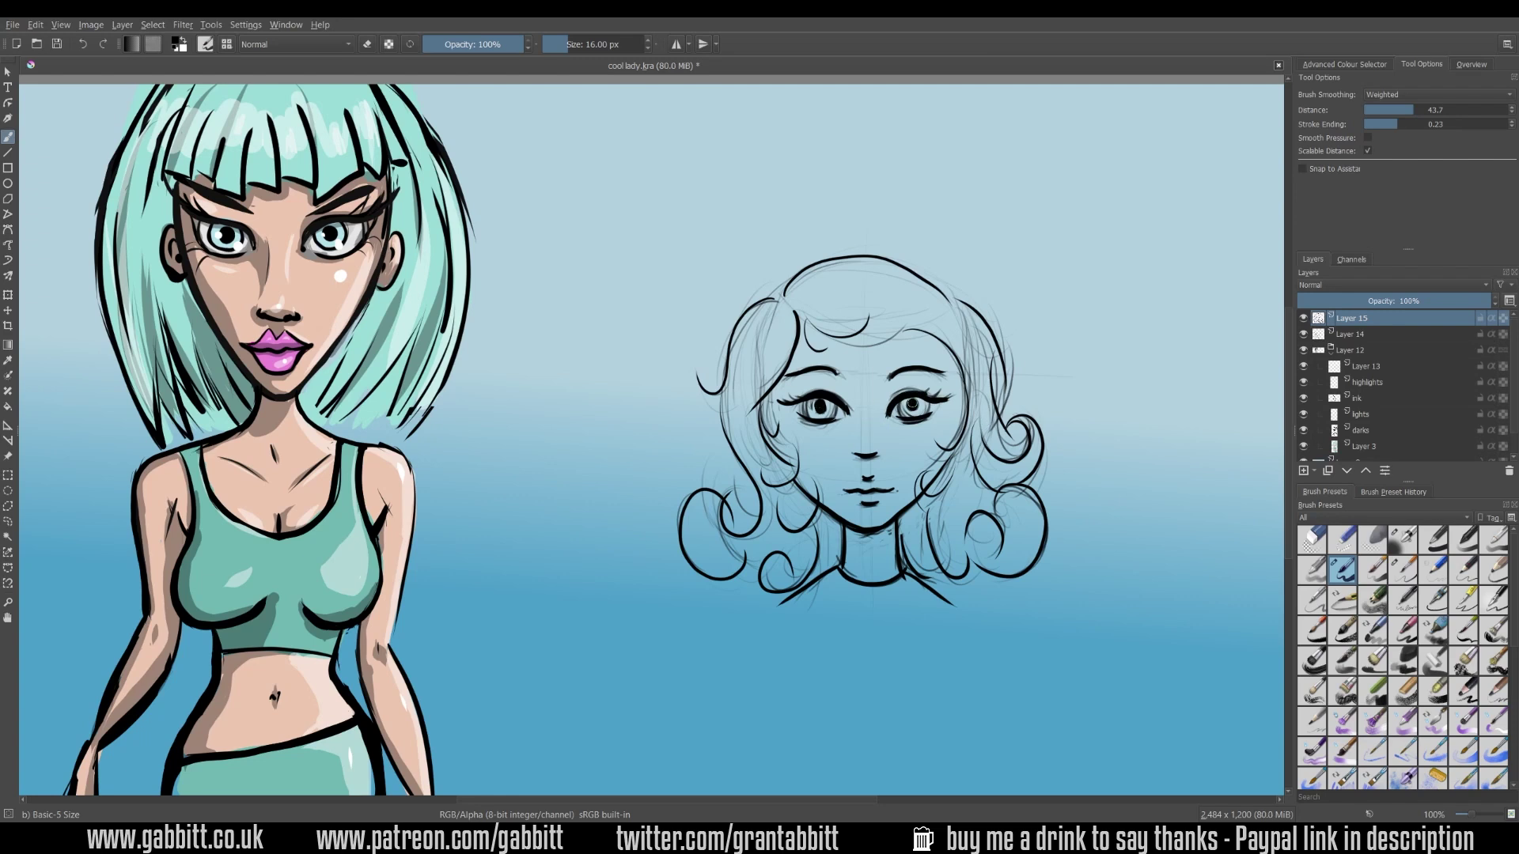
Add small loose strands and inner curls along both sides of the inked hair.
left_click_drag(723, 425, 701, 437)
left_click_drag(1002, 380, 1017, 361)
left_click_drag(960, 485, 971, 507)
left_click_drag(911, 525, 925, 546)
left_click_drag(698, 527, 693, 553)
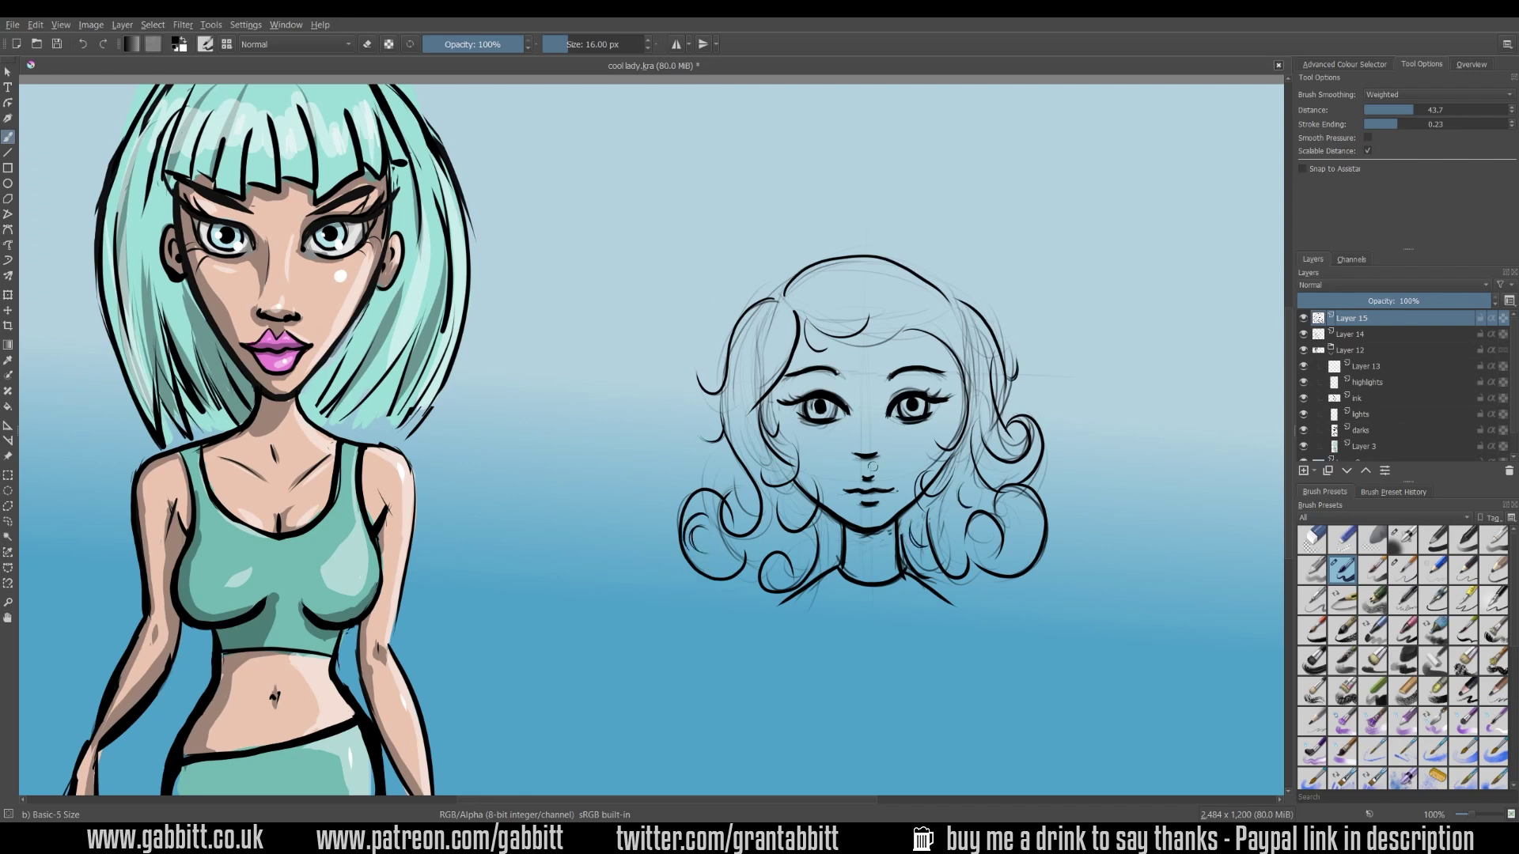
Choose the Basic-5 Size Opacity brush preset and show the advanced colour selector.
left_click(1375, 571)
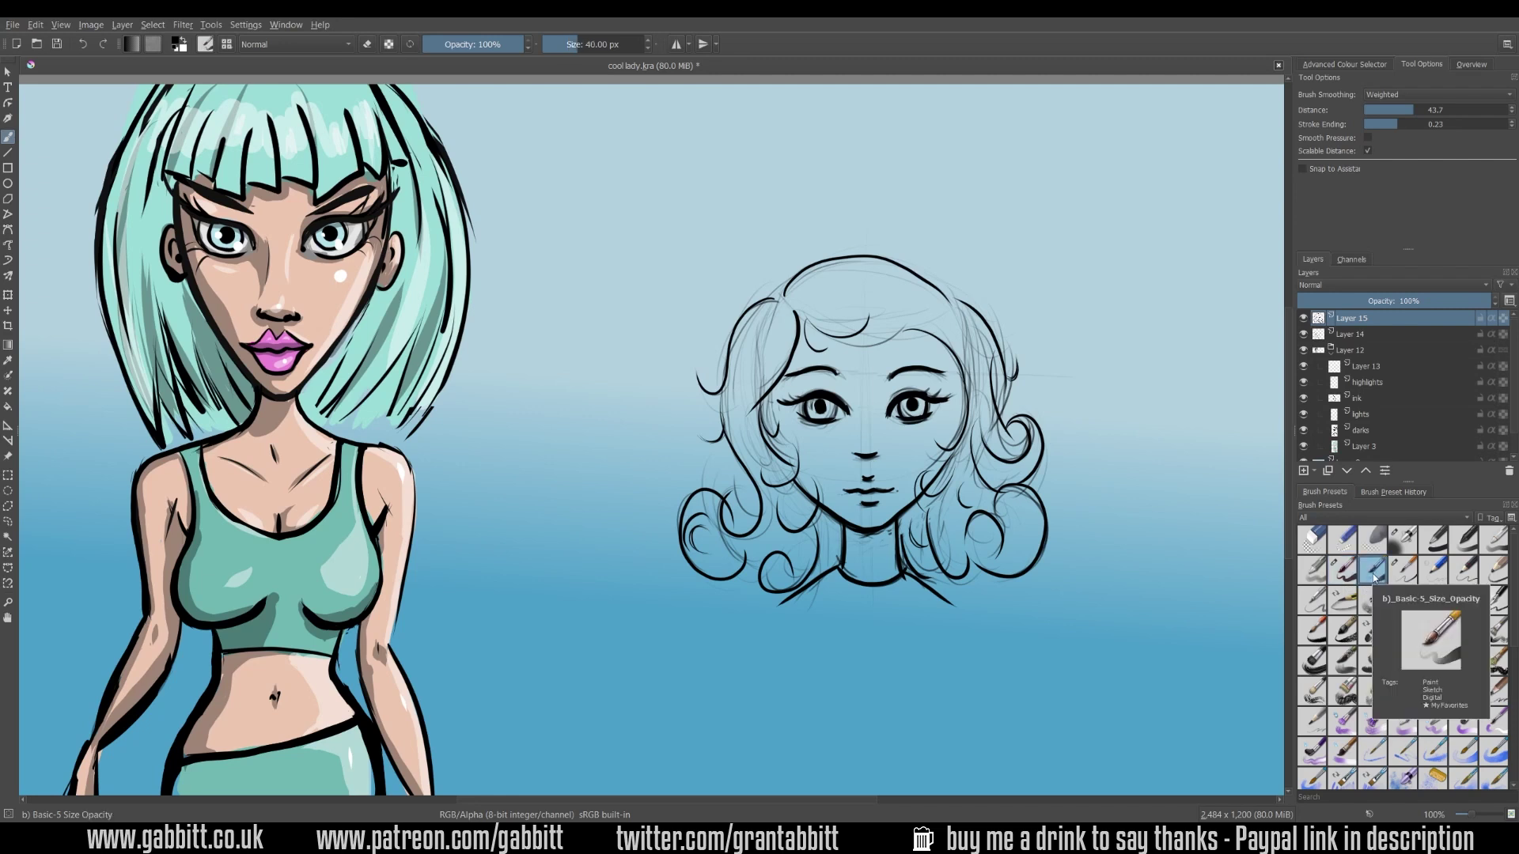
left_click(1364, 64)
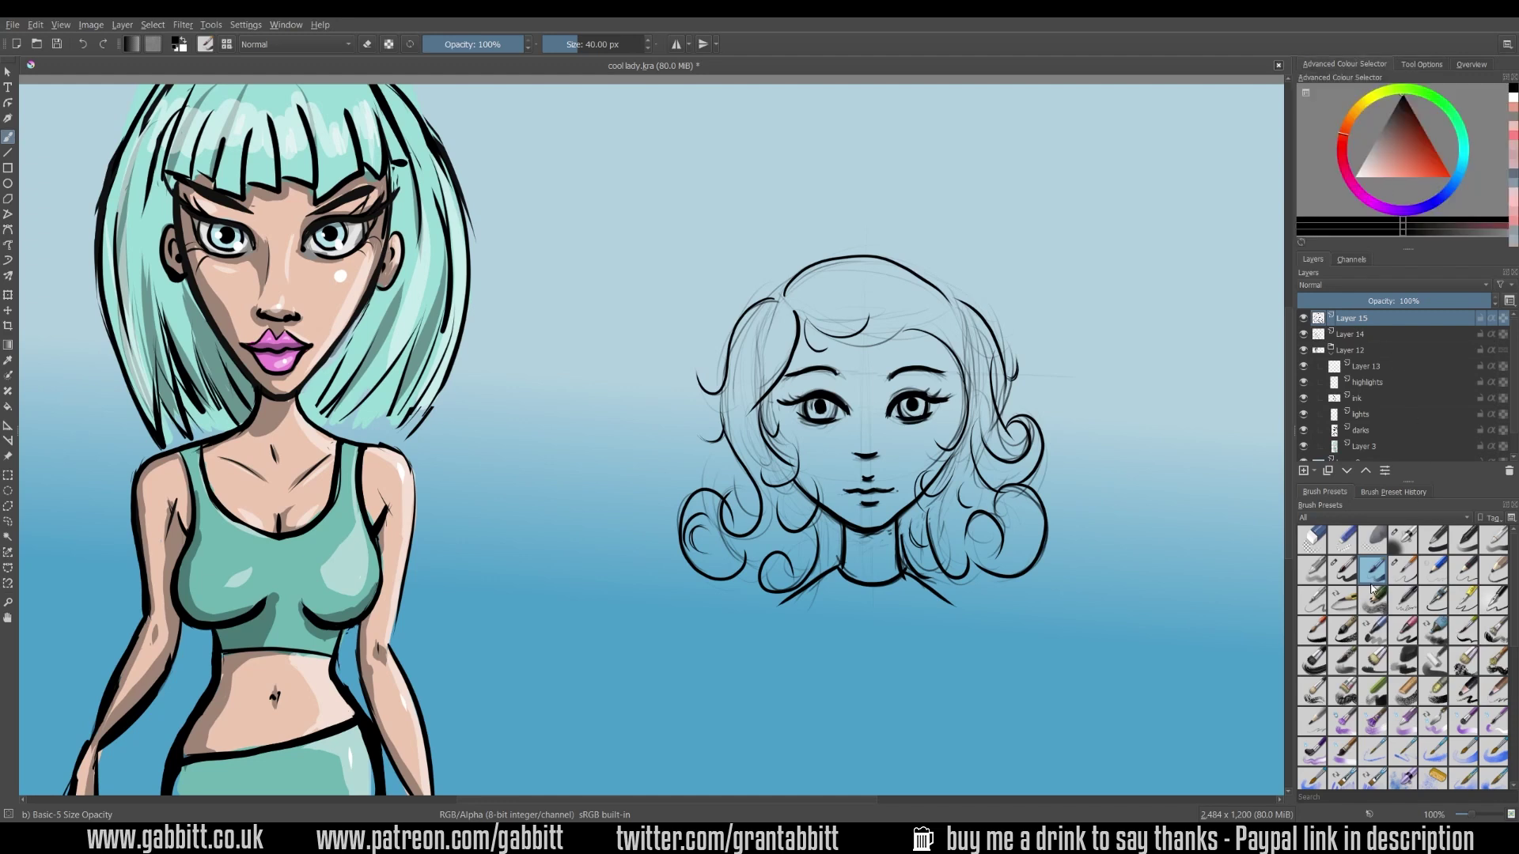
Add a paint layer beneath the face sketch layer and group it with the sketch and inked layers.
key("Insert")
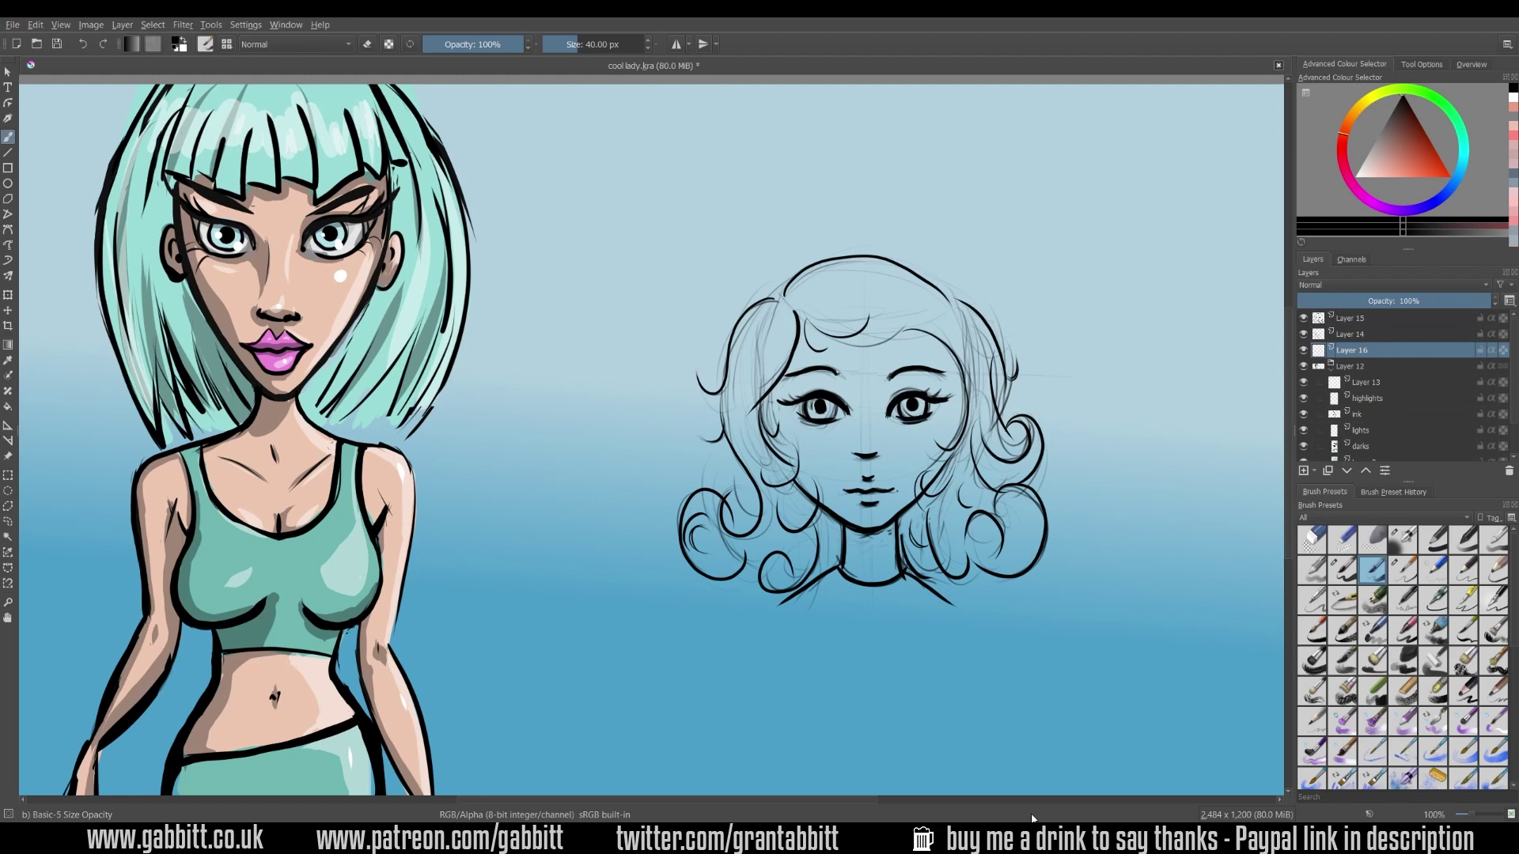
left_click(1353, 318, "shift")
key("ctrl+g")
Rename the three layers in the face group as "colour", "initial sketch" and "ink".
double_click(1351, 367)
type("colour")
key("Return")
double_click(1381, 350)
type("initial sketch")
key("Return")
double_click(1367, 334)
type("ink")
key("Return")
Toggle the visibility of the ink and initial sketch layers to compare the line work.
left_click(1303, 334)
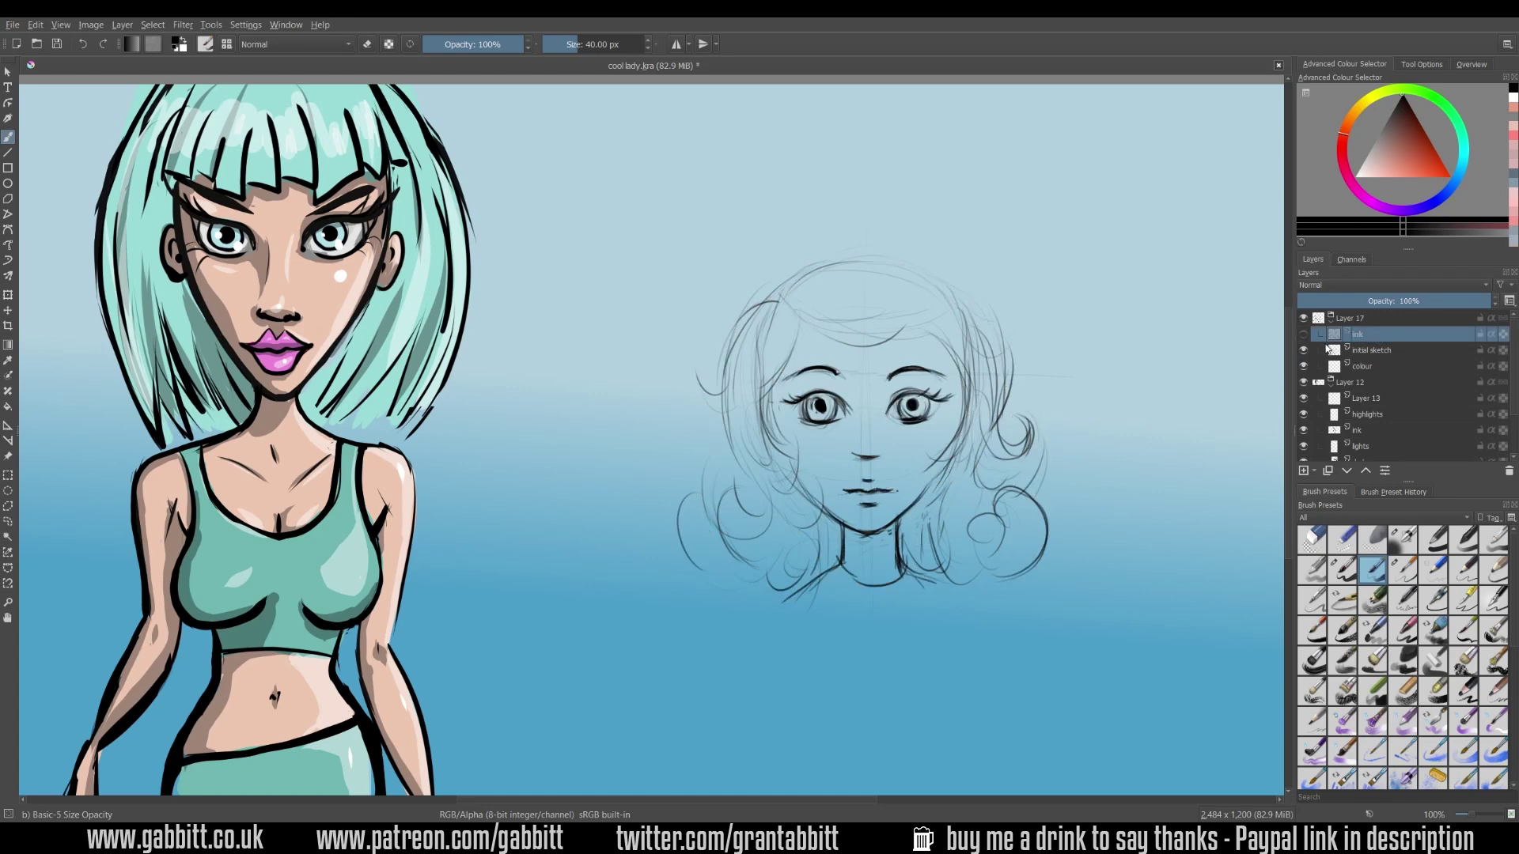
left_click(1302, 335)
left_click(1303, 352)
left_click(1303, 352)
left_click(1304, 352)
left_click(1304, 352)
left_click(1304, 352)
left_click(1303, 352)
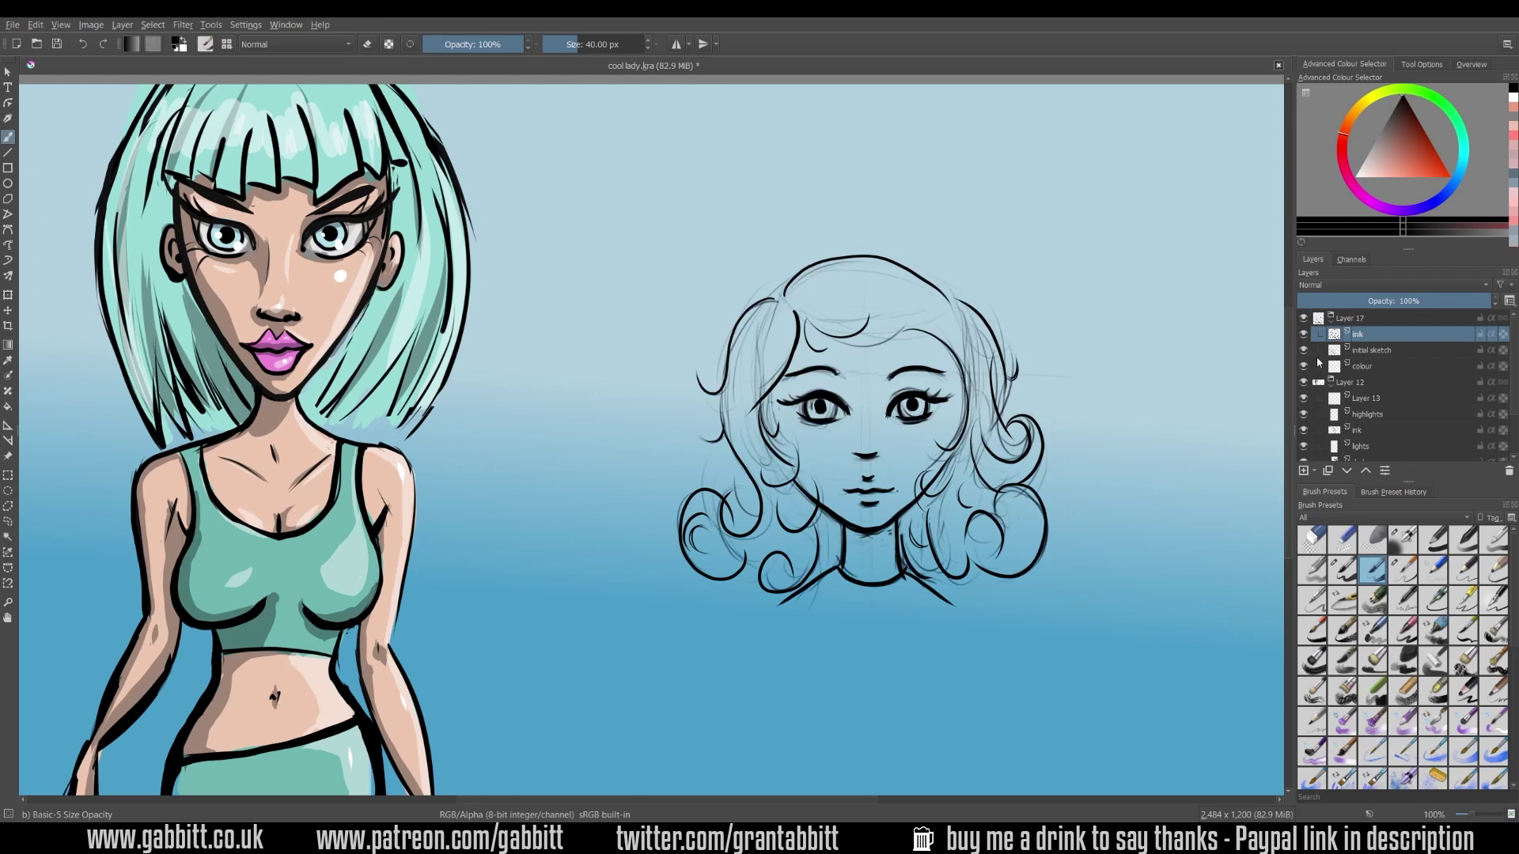
Fill the face and neck with a pale pink skin tone on the colour layer.
left_click(1367, 368)
left_click_drag(1375, 174, 1377, 167)
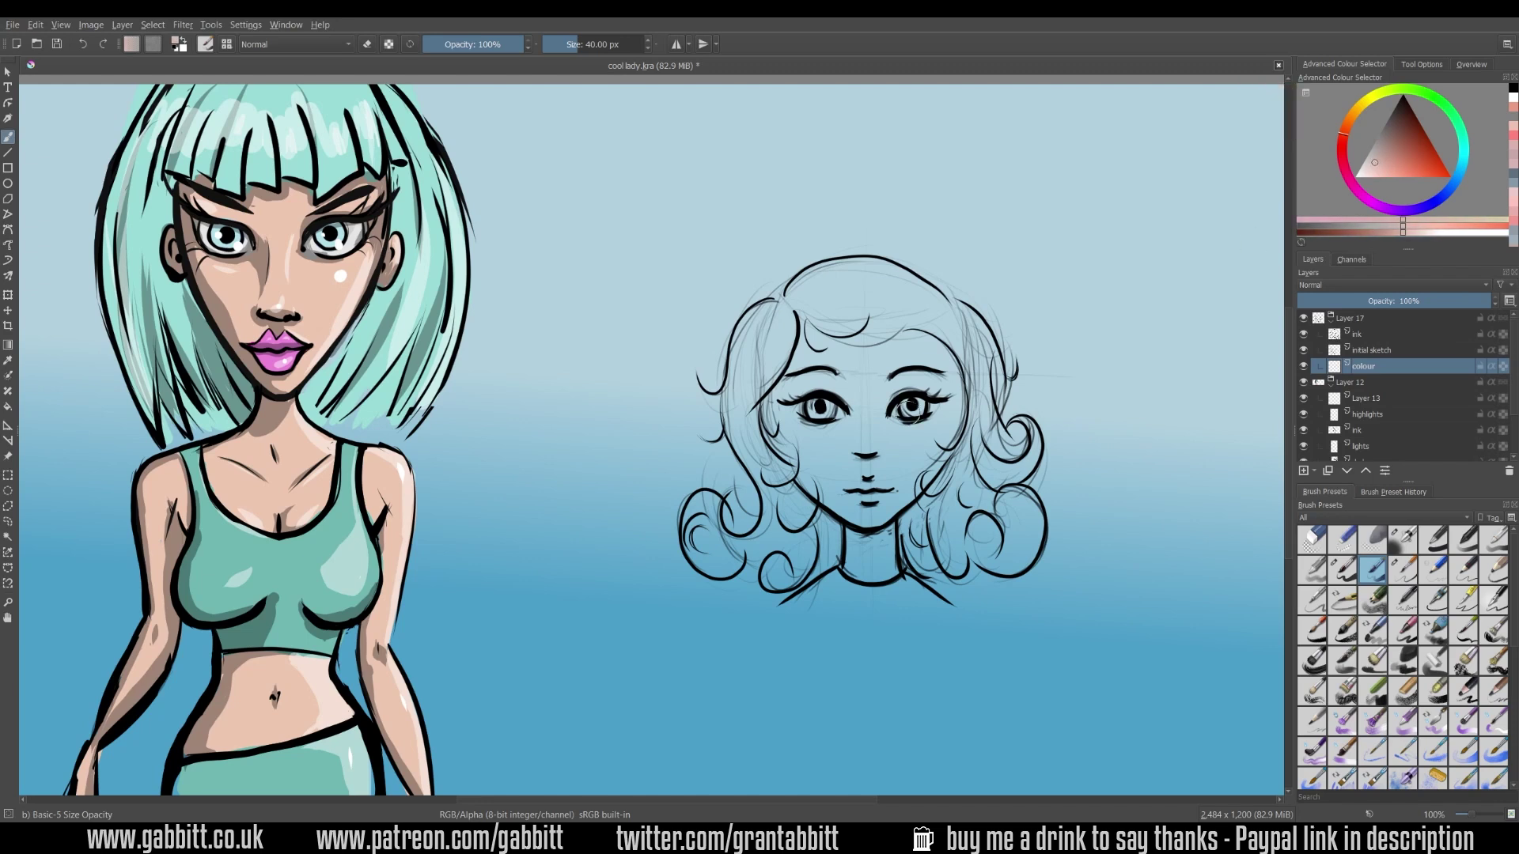
mouse_move(856, 372)
left_mouse_down()
mouse_move(840, 491)
mouse_move(910, 411)
mouse_move(909, 439)
mouse_move(886, 372)
mouse_move(807, 352)
mouse_move(787, 392)
mouse_move(839, 431)
mouse_move(861, 578)
mouse_move(882, 554)
mouse_move(874, 523)
left_mouse_up()
mouse_move(941, 445)
left_mouse_down()
mouse_move(951, 396)
mouse_move(904, 353)
mouse_move(874, 360)
mouse_move(908, 357)
left_mouse_up()
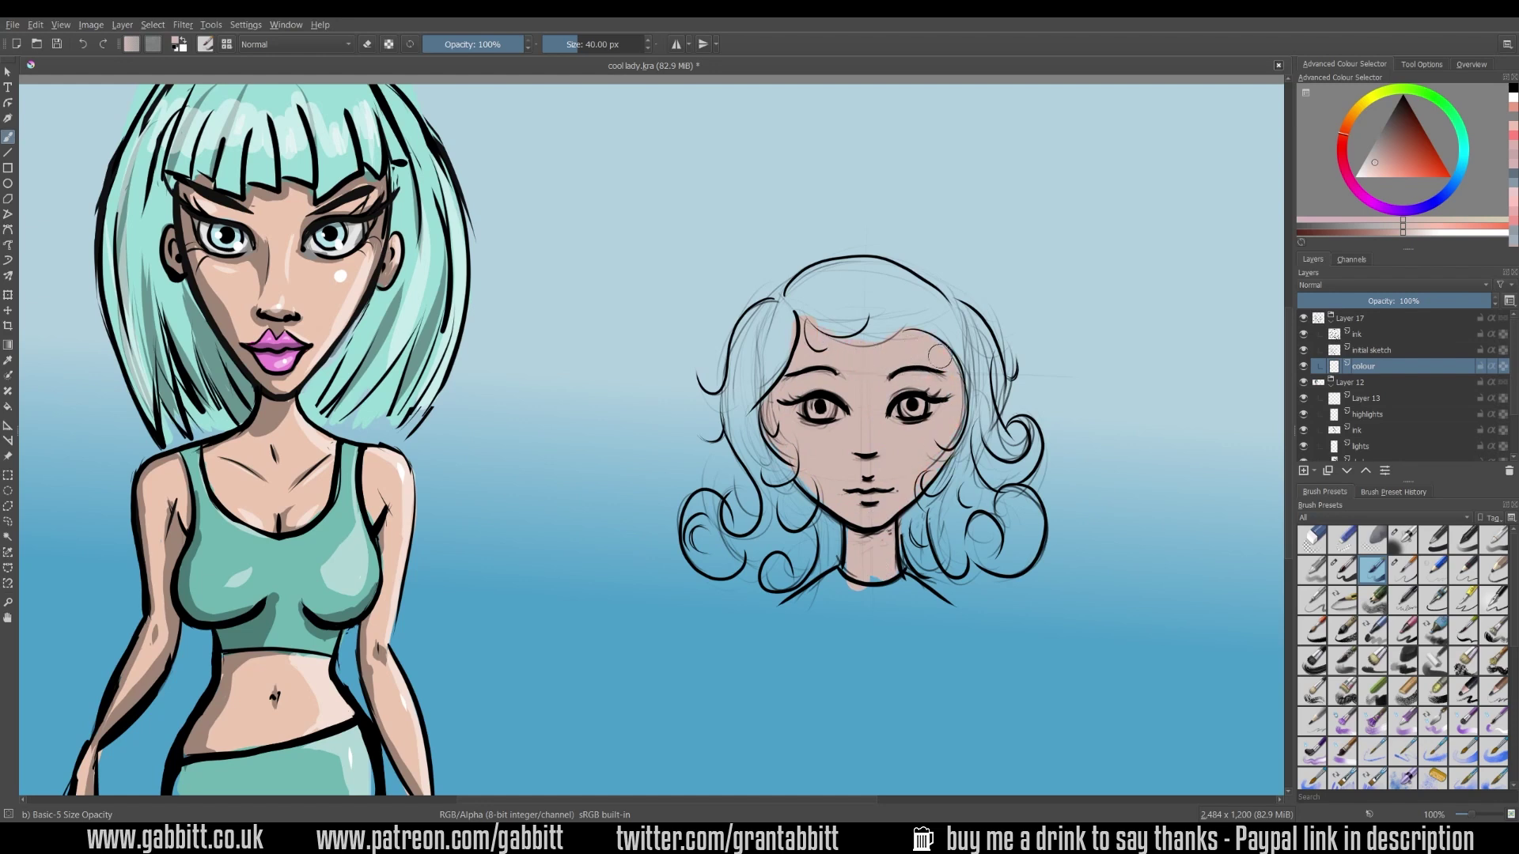
mouse_move(871, 541)
left_mouse_down()
mouse_move(858, 566)
mouse_move(852, 517)
left_mouse_up()
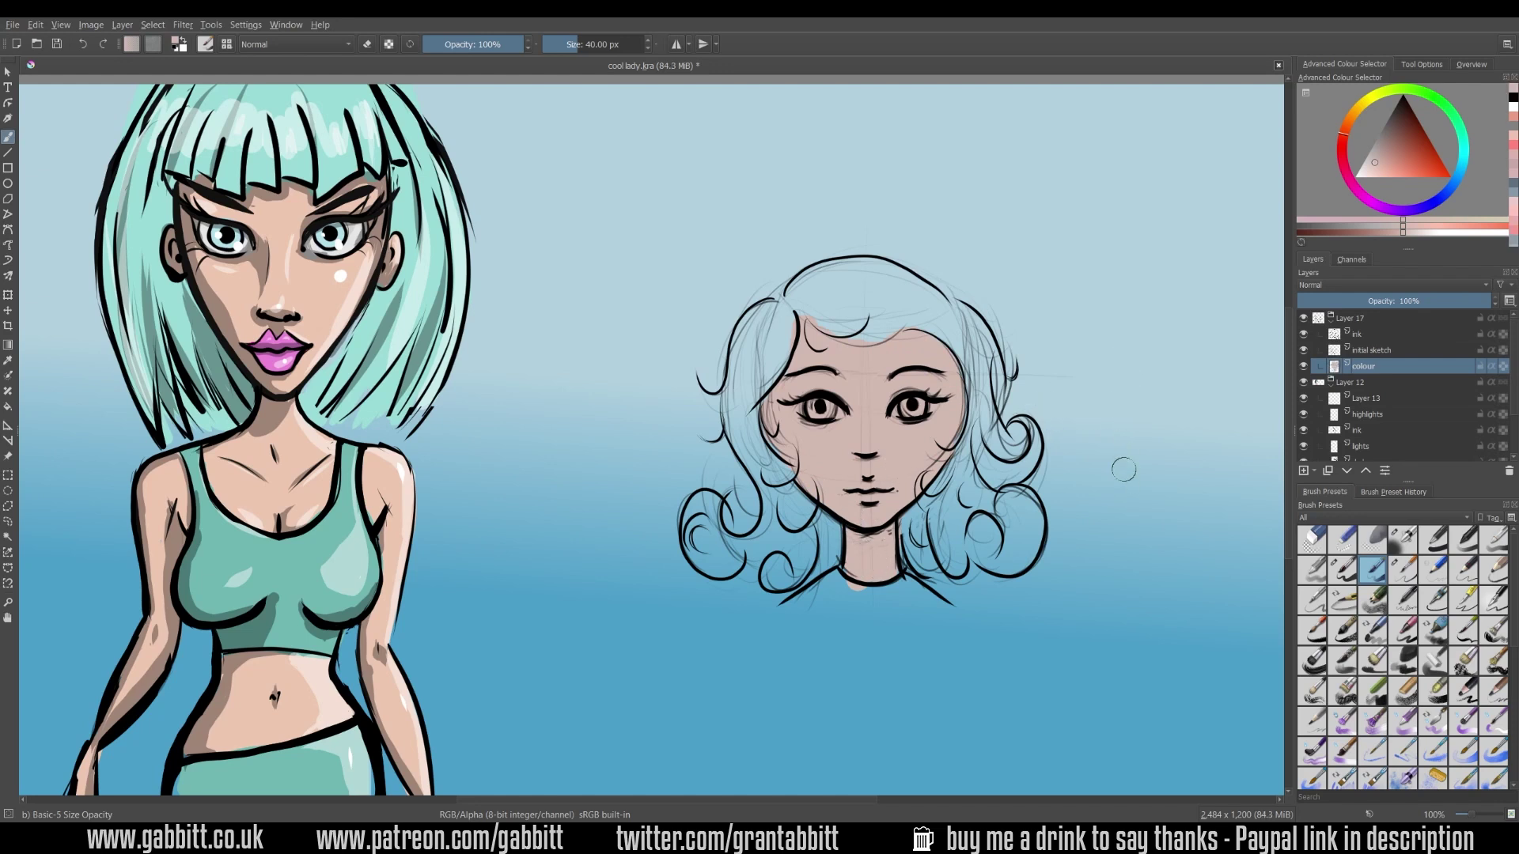
Try a stroke beside the face, undo it, and set the brush opacity to 42%.
left_click_drag(1126, 499, 1129, 349)
key("ctrl+z")
left_click_drag(518, 45, 465, 45)
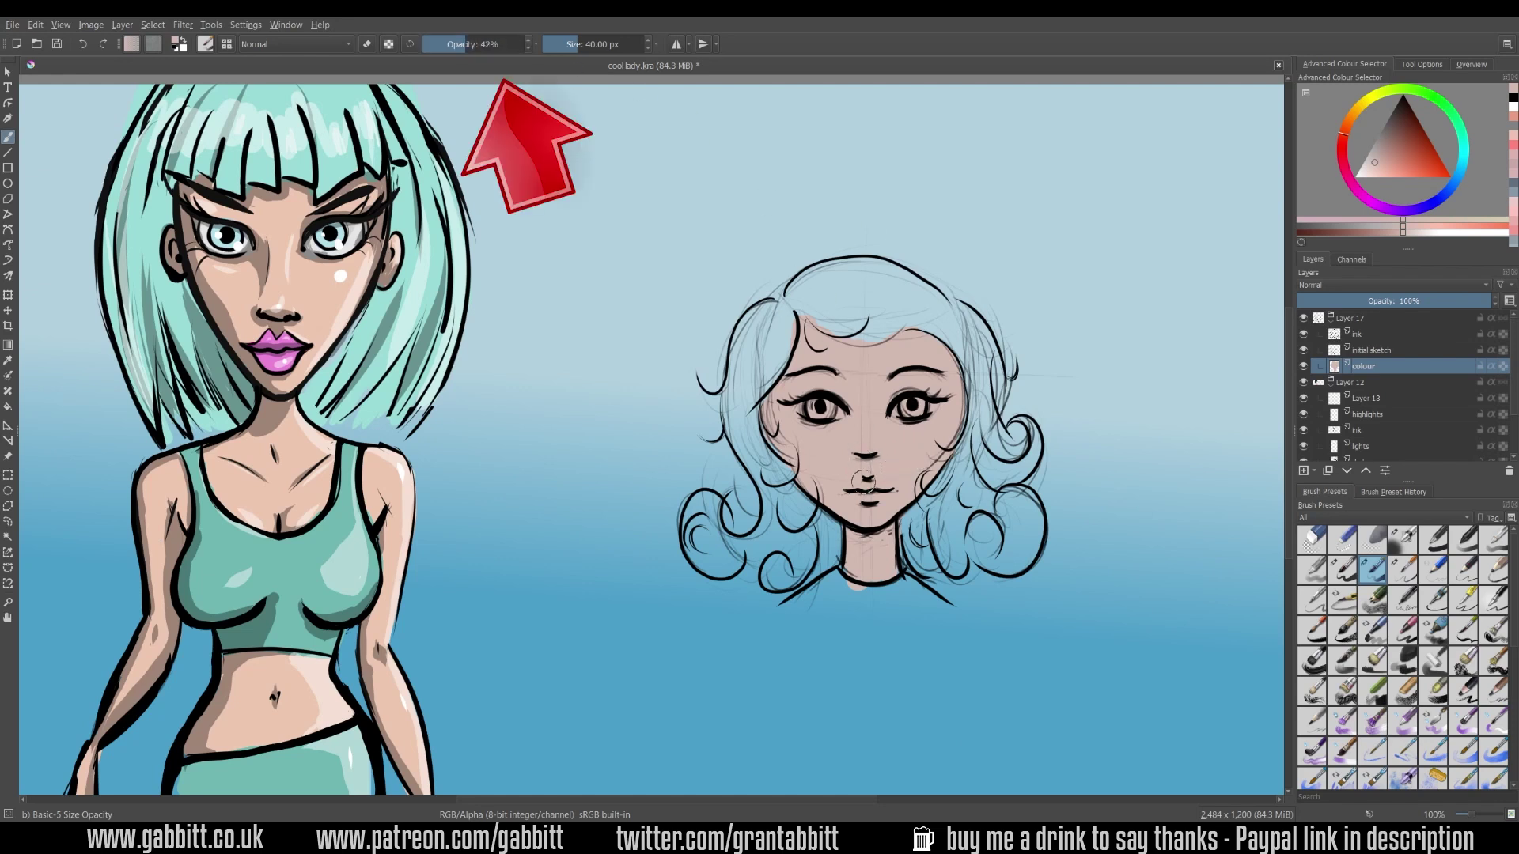
Pick a darker skin tone and softly shade the face and neck.
left_click(1381, 151)
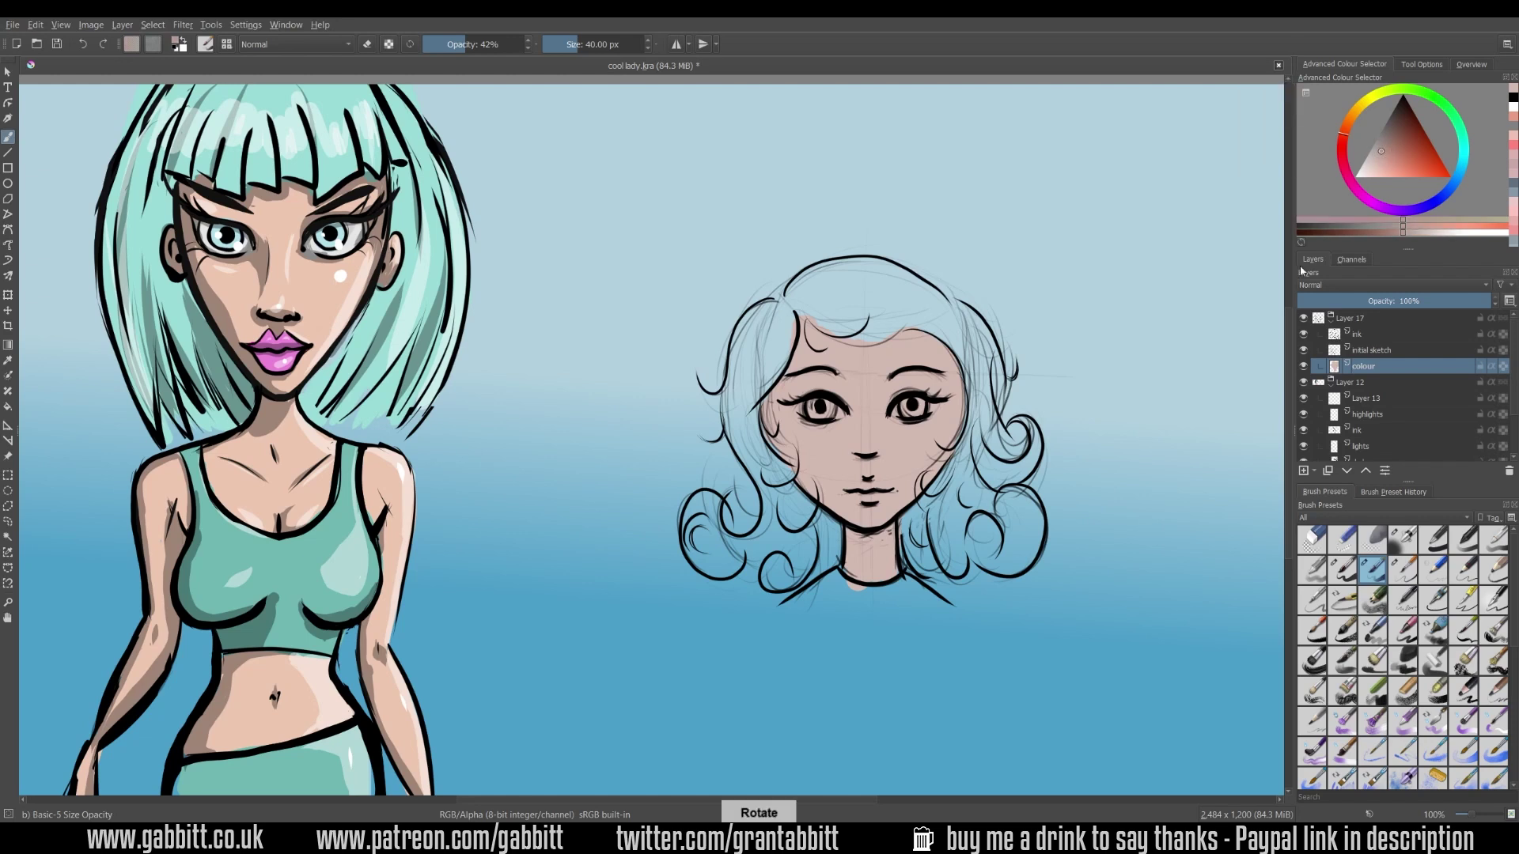
left_click(1388, 155)
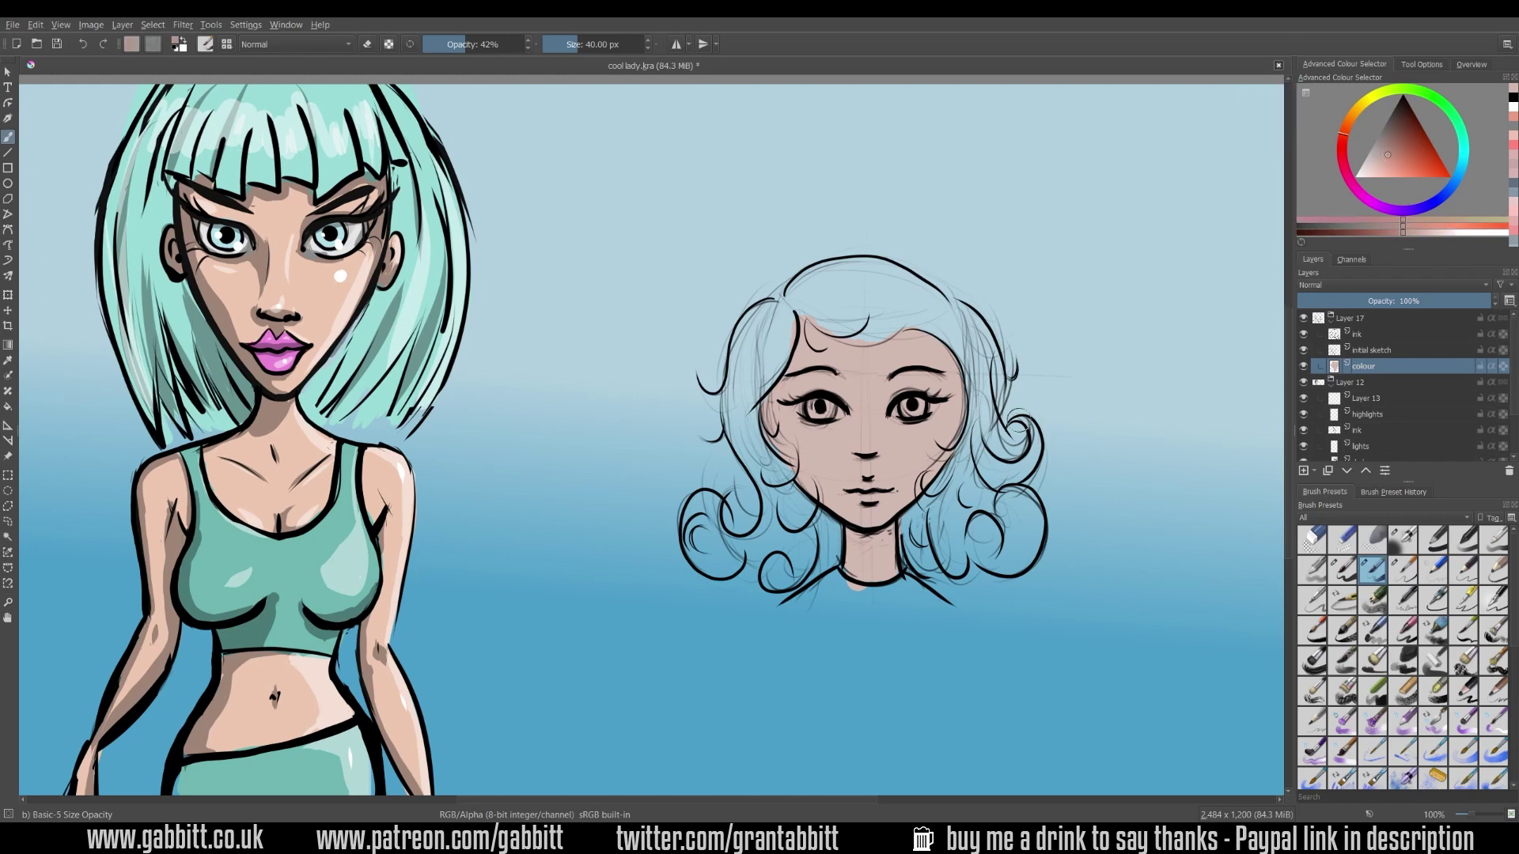
left_click_drag(800, 407, 837, 420)
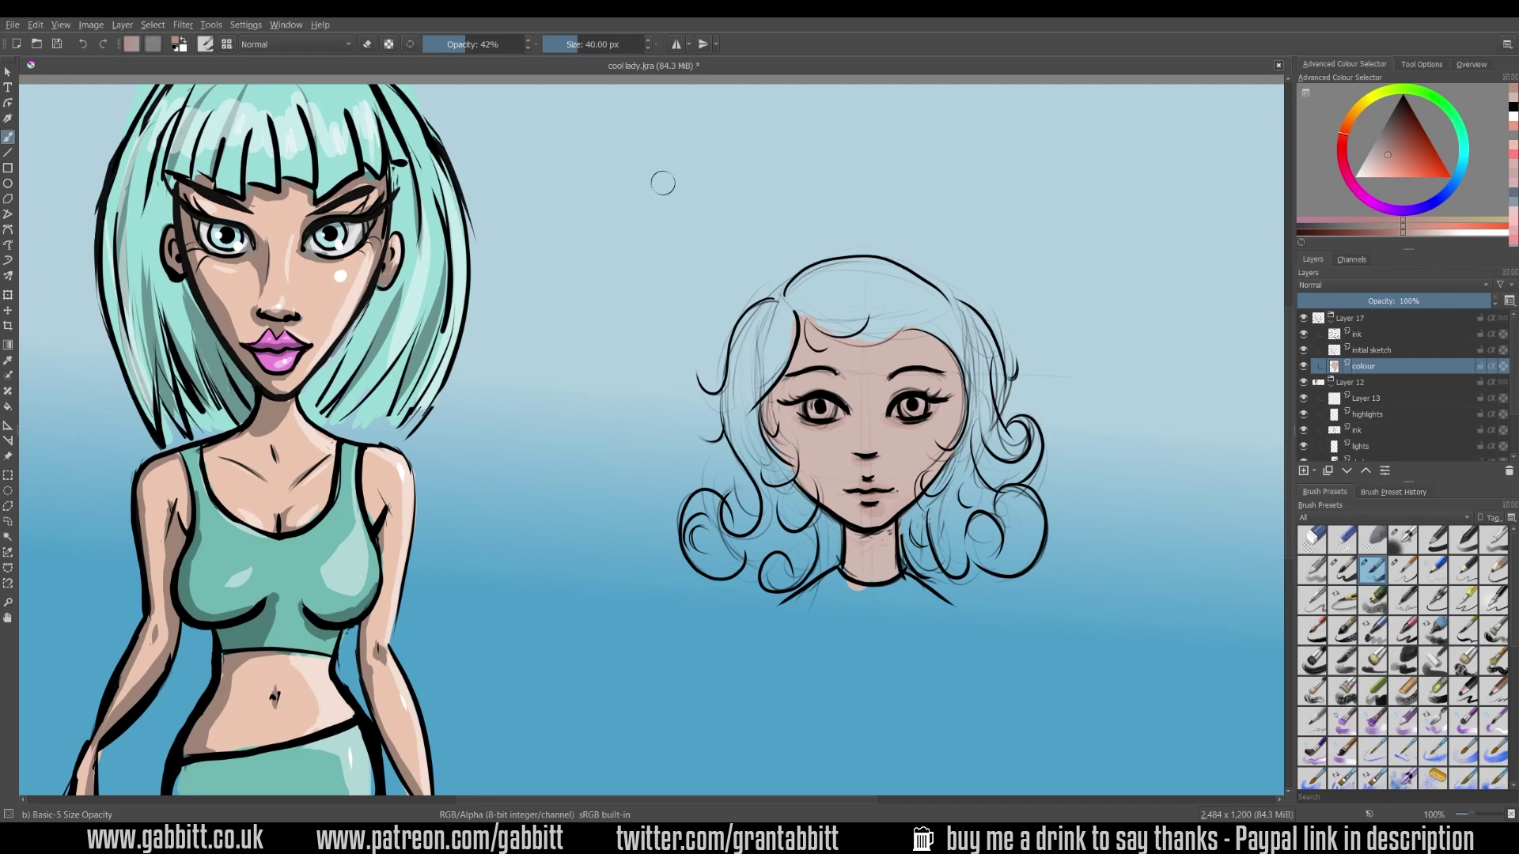
left_click_drag(670, 194, 716, 249)
key("ctrl+z")
left_click_drag(876, 532, 894, 571)
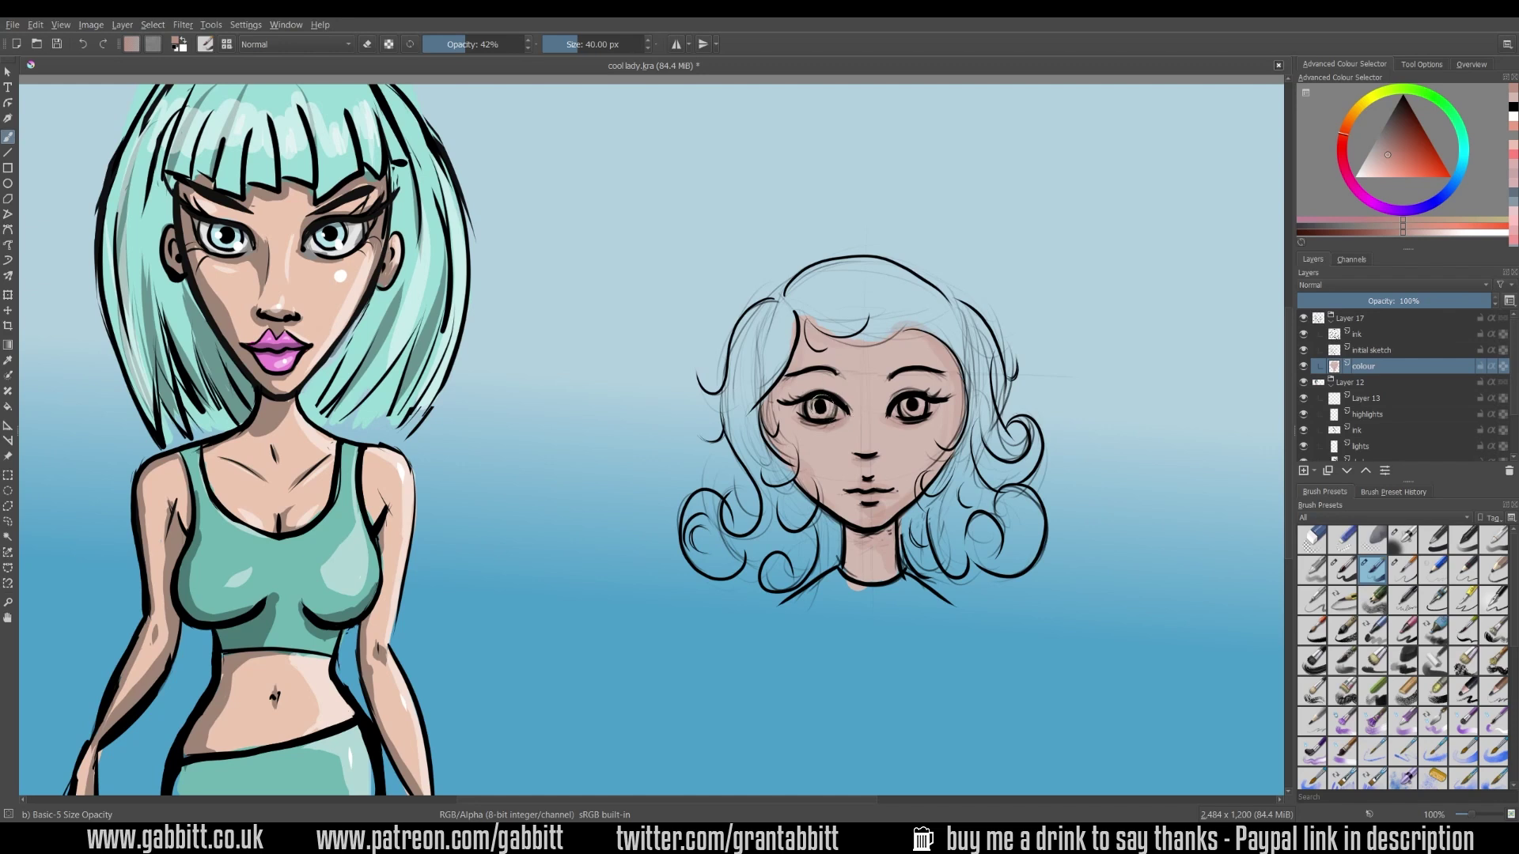
Undo the last cheek strokes, lighten the brush colour, and paint a soft highlight on the nose.
left_click_drag(844, 413, 846, 431)
mouse_move(905, 417)
left_mouse_down()
mouse_move(894, 431)
mouse_move(908, 419)
mouse_move(908, 447)
left_mouse_up()
key("ctrl+z")
key("ctrl+z")
key("l")
key("l")
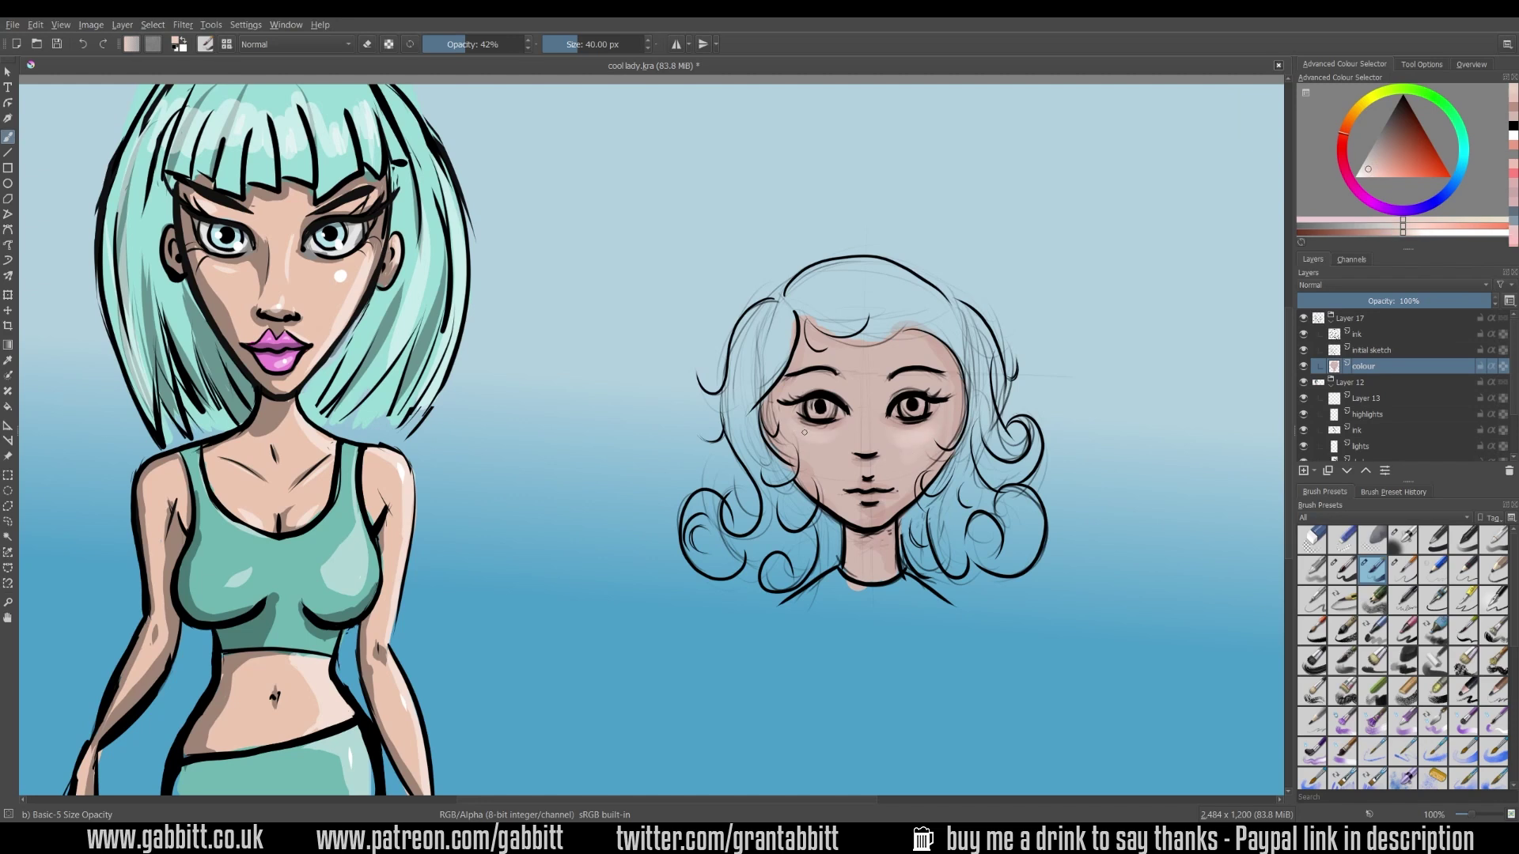
left_click_drag(867, 427, 869, 446)
Lower the brush opacity to 18% and sample a skin tone from the cheek for blending.
key("i")
key("i")
key("i")
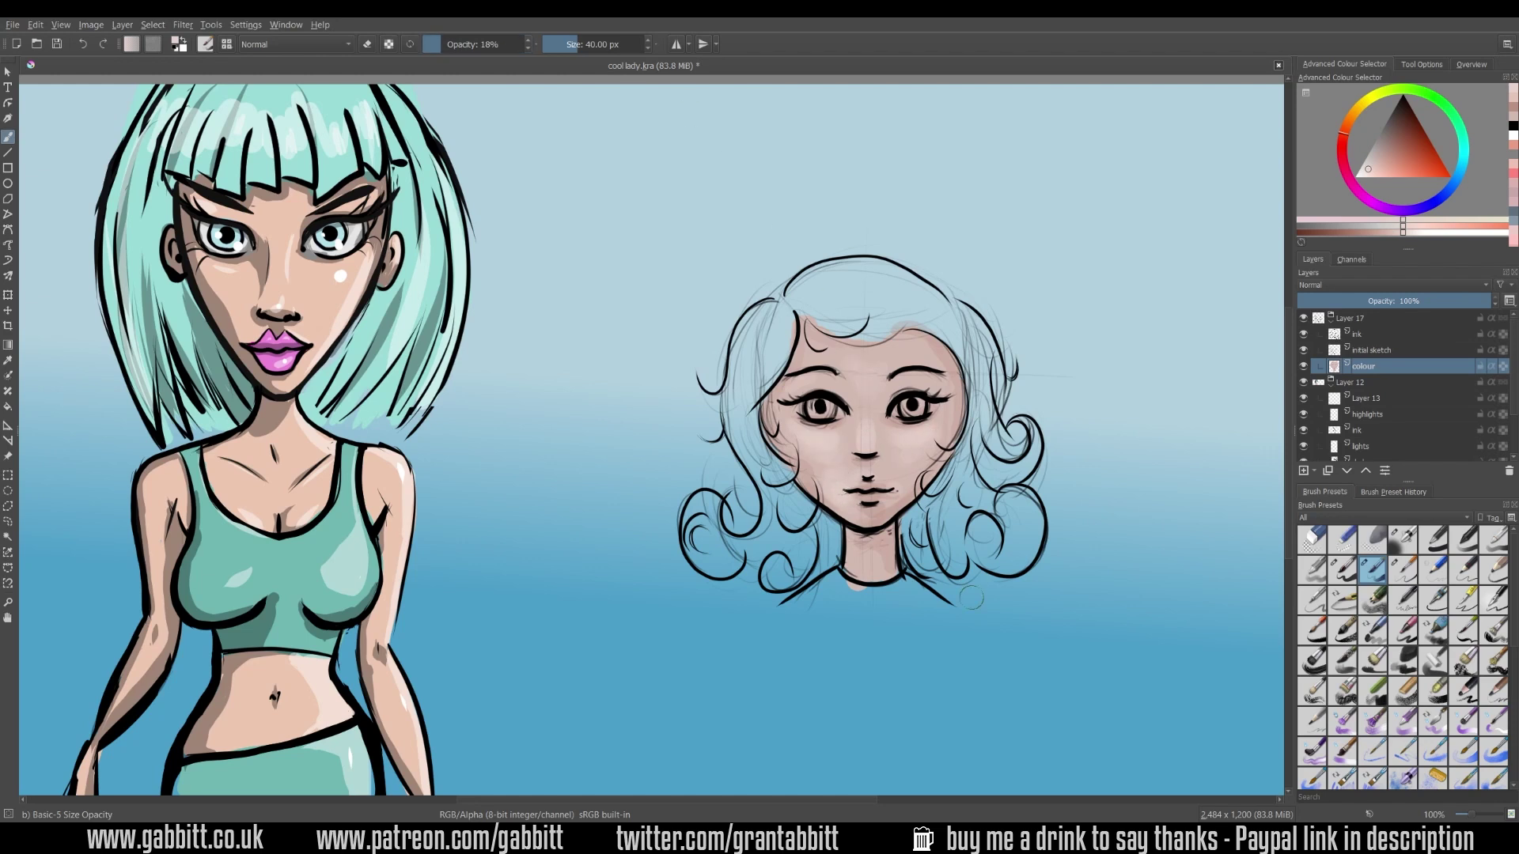
left_click(817, 456, "ctrl")
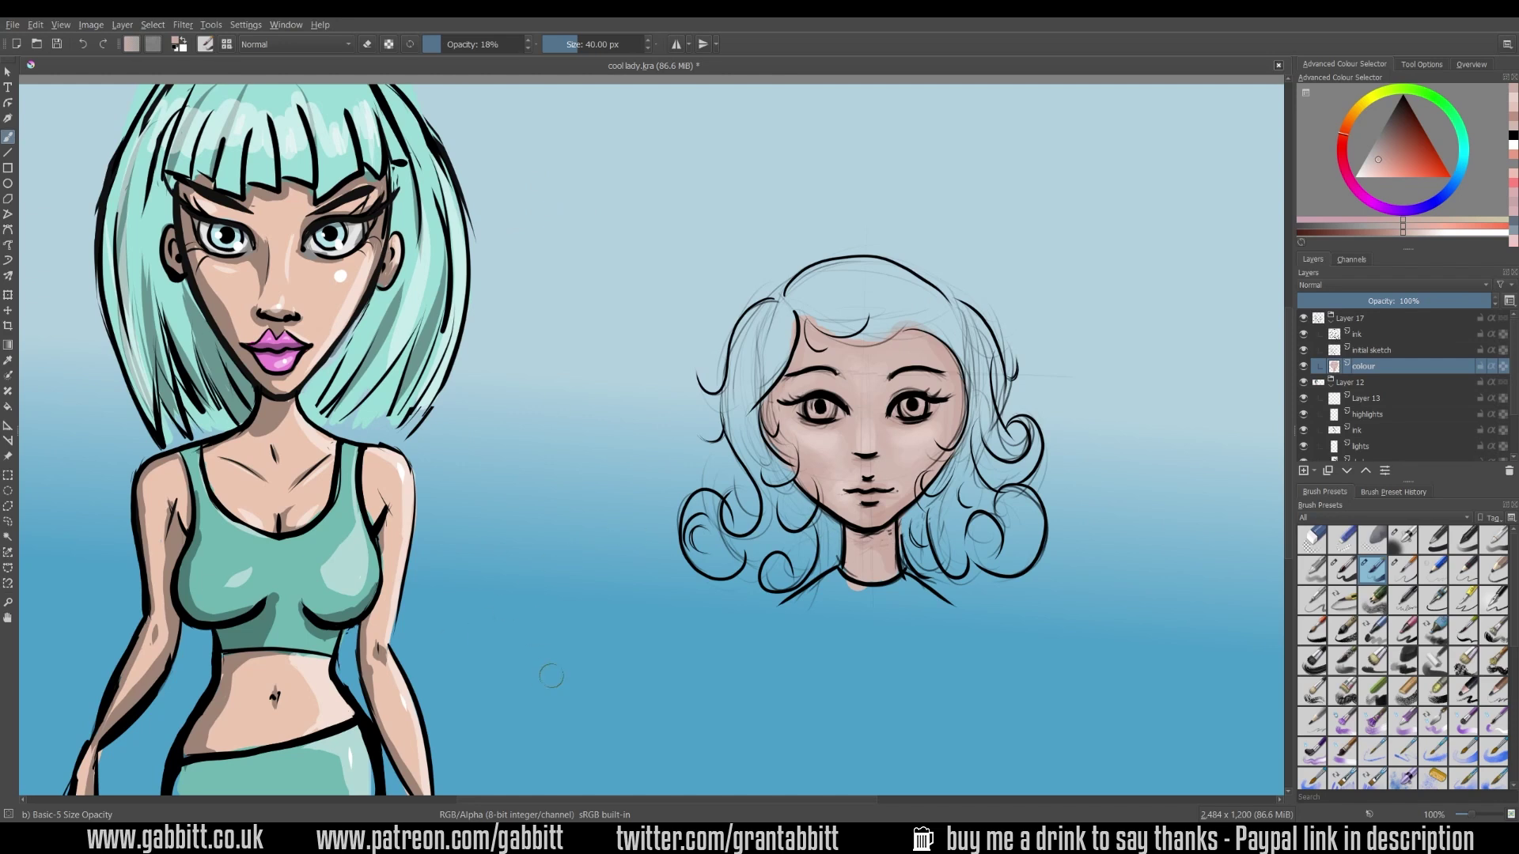
Hide the colour layer, add a new paint layer above it, and choose the Basic-5 Size preset.
left_click(1304, 366)
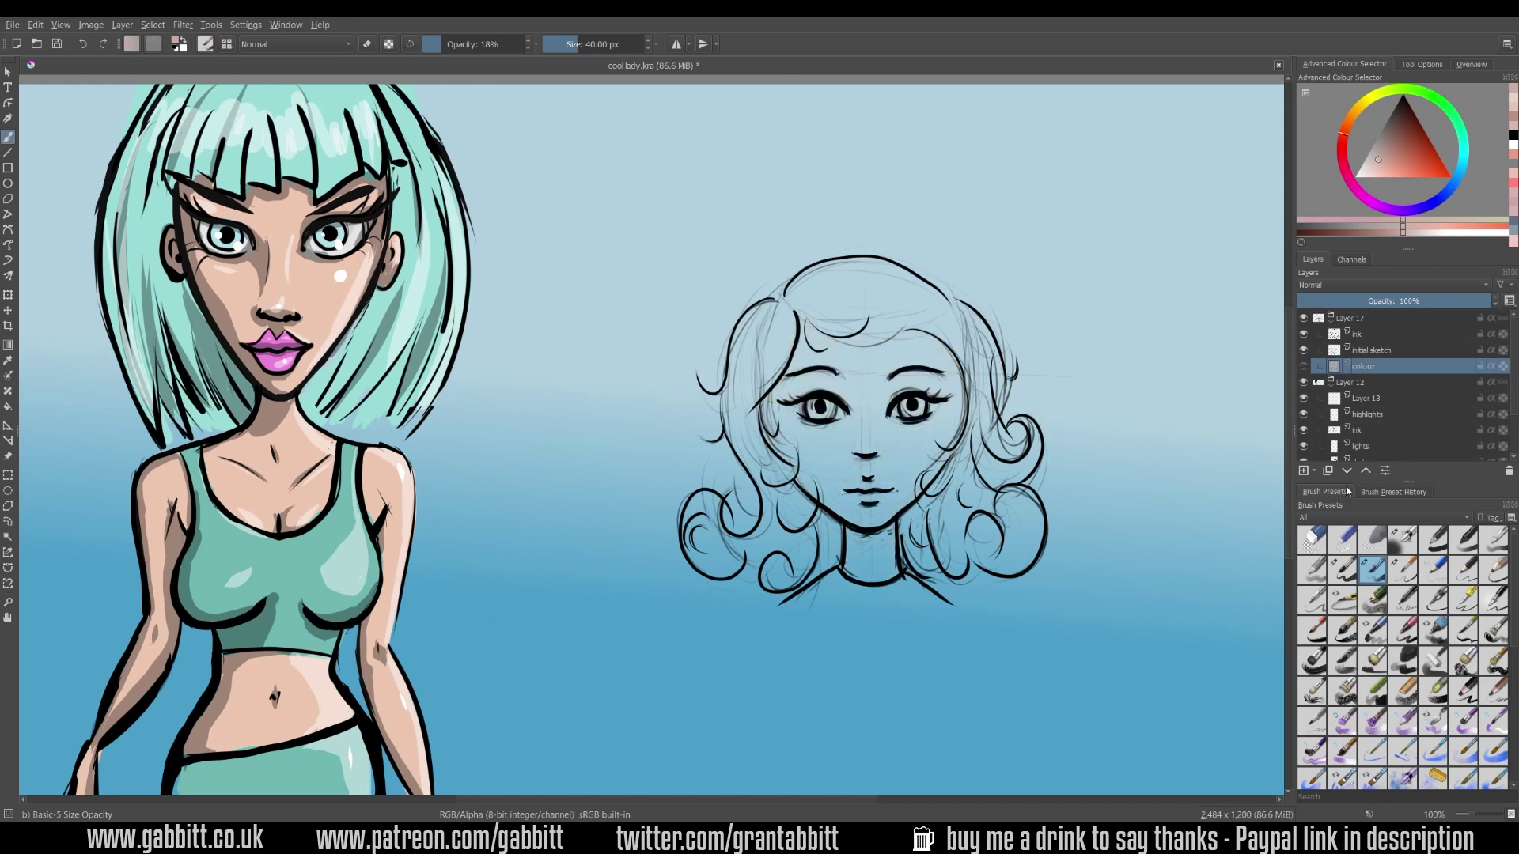
left_click(1304, 471)
left_click(1348, 578)
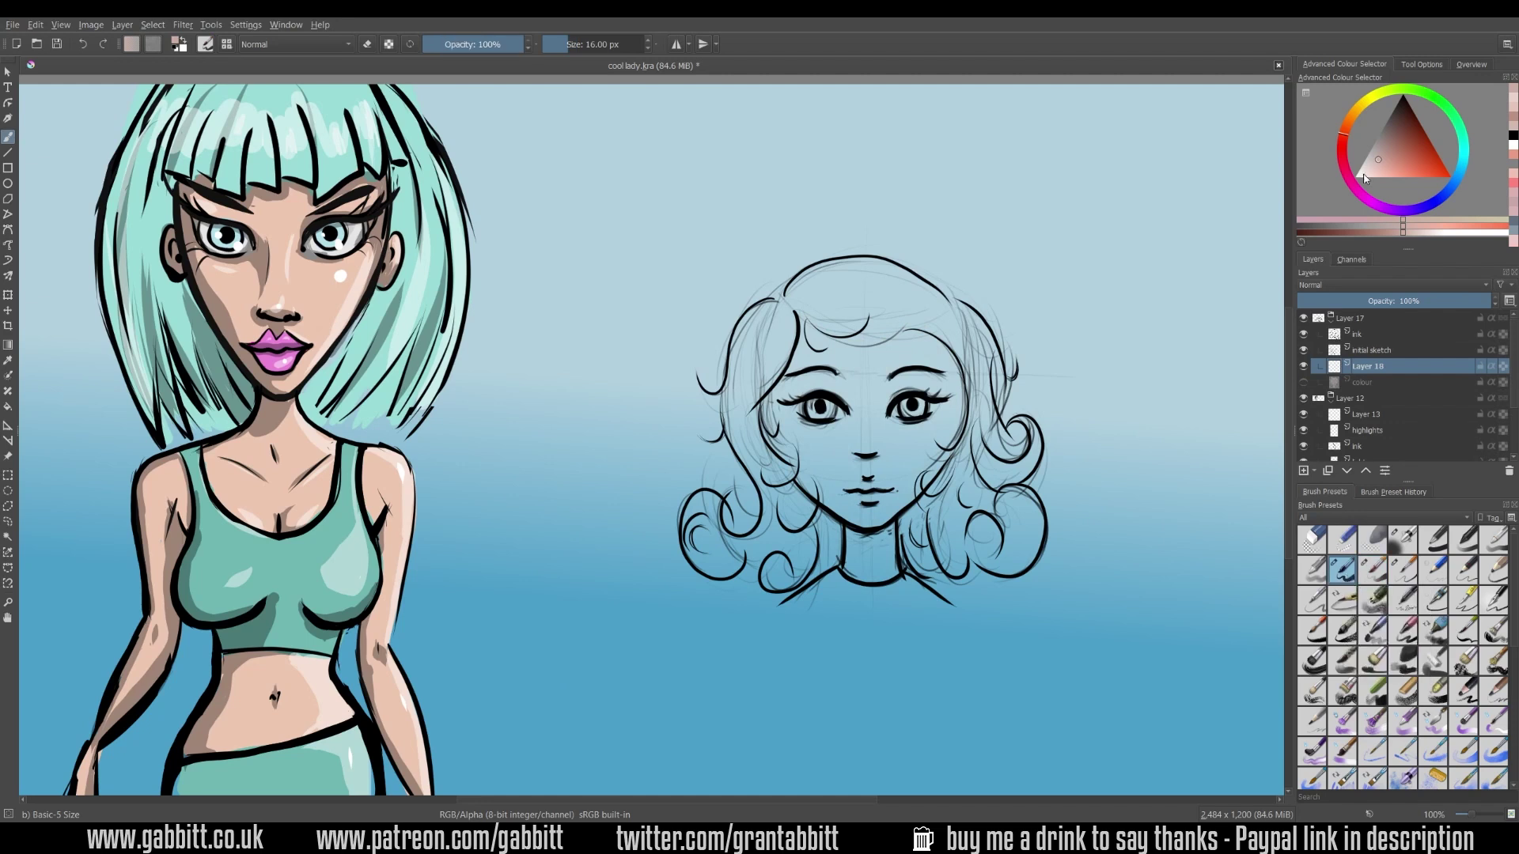
Fill the face and neck with a flat pale pink skin tone using a 30 px brush.
left_click(1385, 158)
mouse_move(826, 431)
left_mouse_down()
mouse_move(854, 489)
mouse_move(869, 459)
mouse_move(902, 494)
left_mouse_up()
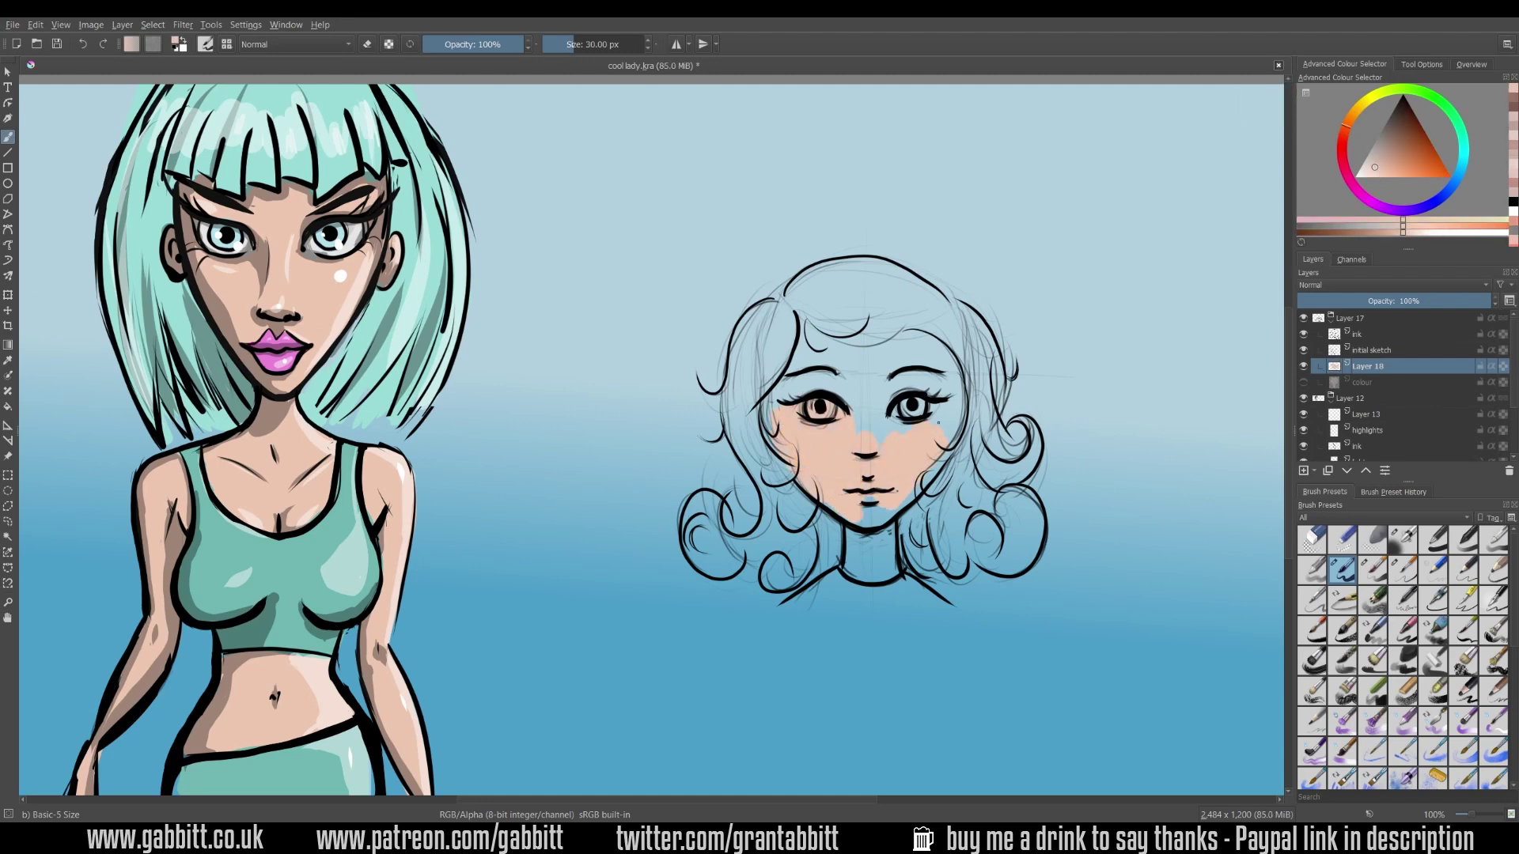
left_click(1343, 139)
left_click_drag(938, 417, 919, 465)
left_click_drag(871, 510, 904, 485)
left_click_drag(920, 341, 804, 330)
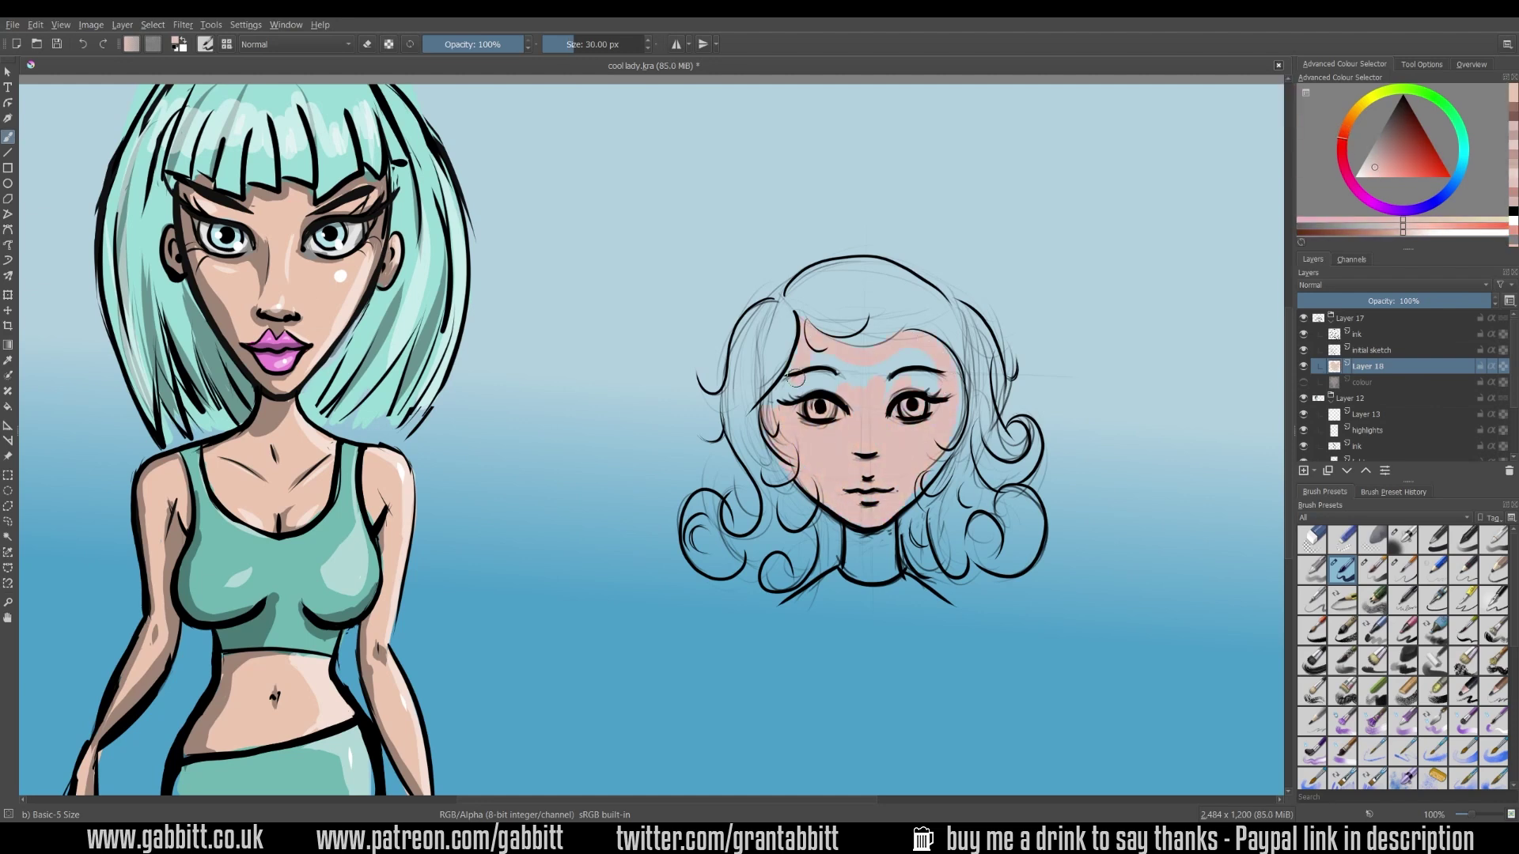
left_click_drag(910, 356, 907, 487)
mouse_move(855, 538)
left_mouse_down()
mouse_move(860, 571)
mouse_move(890, 572)
left_mouse_up()
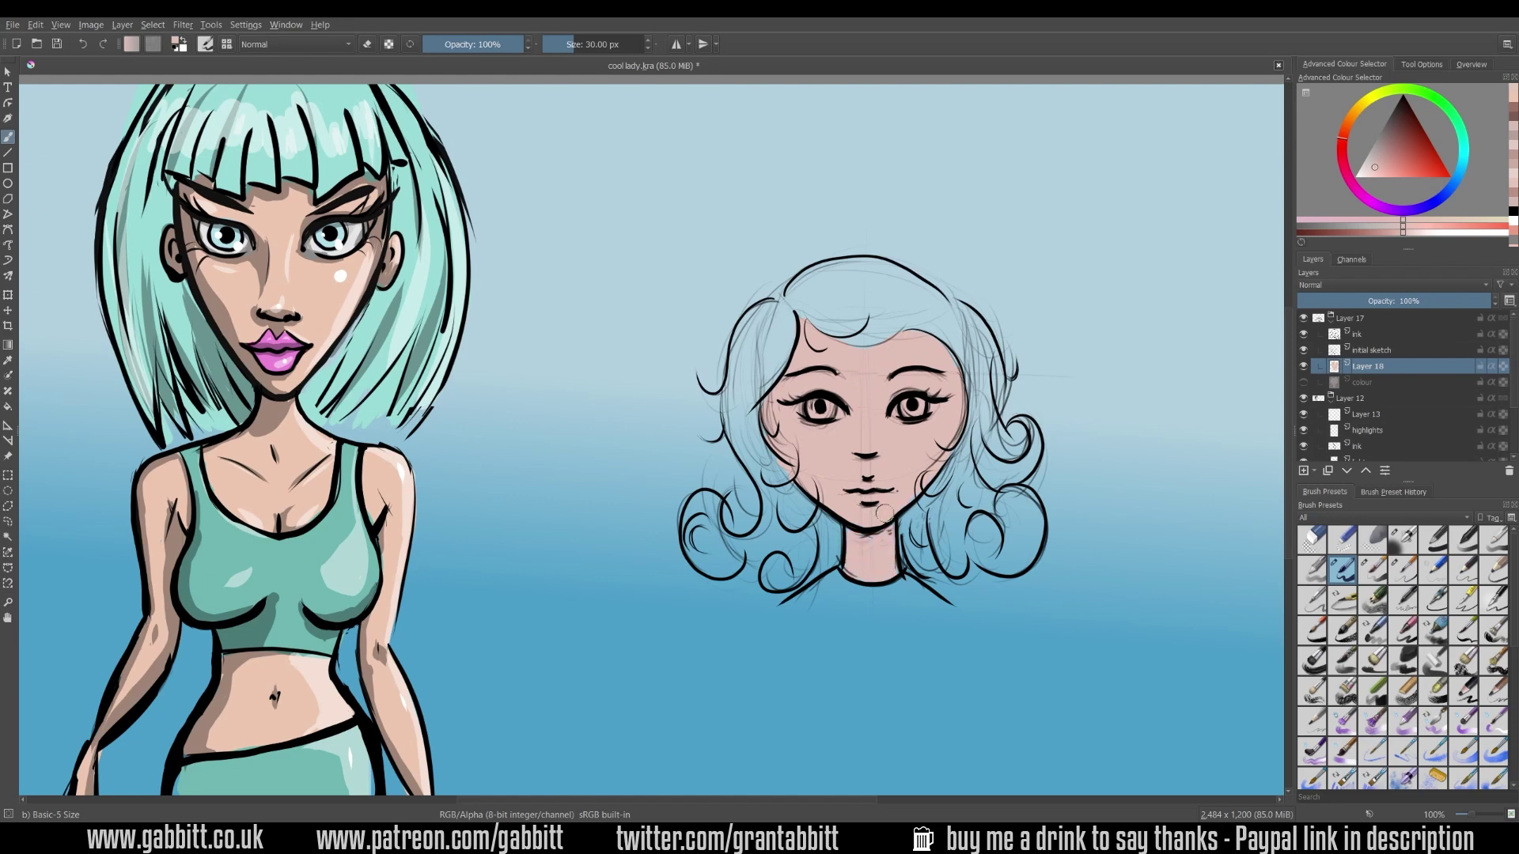
Shade the hairline, left cheek, jaw and nose with a darker pink tone.
left_click(1387, 155)
left_click_drag(816, 443, 798, 459)
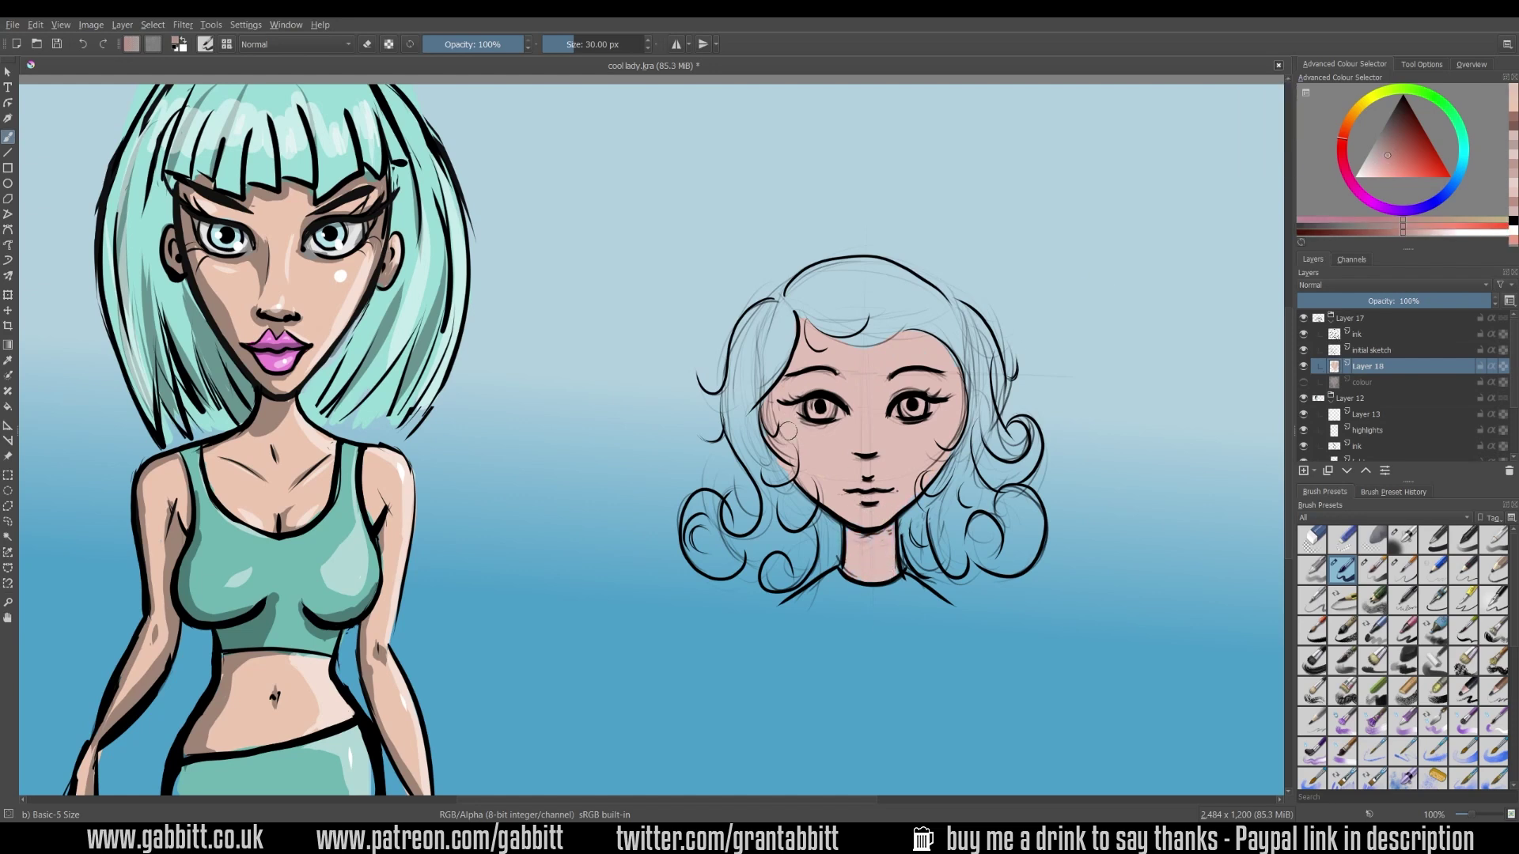
left_click_drag(772, 395, 863, 518)
mouse_move(767, 475)
left_mouse_down()
mouse_move(783, 400)
mouse_move(854, 419)
mouse_move(857, 450)
mouse_move(882, 461)
left_mouse_up()
left_click_drag(844, 402, 773, 397)
mouse_move(769, 405)
left_mouse_down()
mouse_move(831, 341)
mouse_move(960, 451)
mouse_move(878, 522)
left_mouse_up()
mouse_move(1157, 215)
left_mouse_down()
mouse_move(1109, 270)
mouse_move(1145, 276)
left_mouse_up()
key("ctrl+z")
key("ctrl+z")
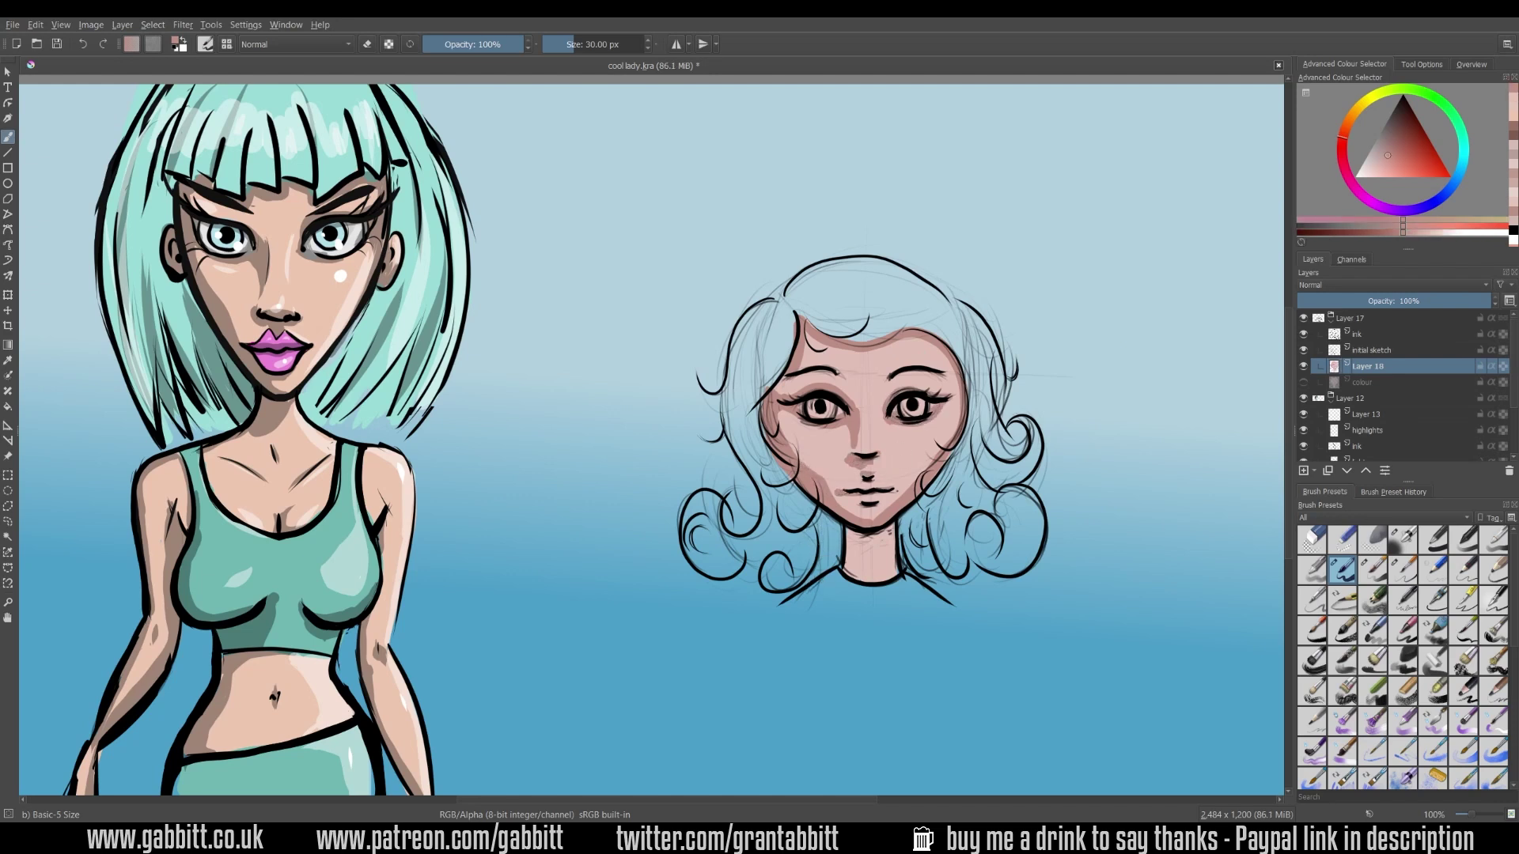
Paint lighter pink highlights on the cheeks, brows and mouth, refining the edges with sampled skin tones.
left_click(1370, 178)
left_click_drag(932, 426, 911, 447)
left_click_drag(809, 434, 928, 437)
left_click(828, 460, "ctrl")
mouse_move(832, 448)
left_mouse_down()
mouse_move(803, 437)
mouse_move(867, 426)
left_mouse_up()
left_click(928, 445, "ctrl")
left_click_drag(927, 381, 919, 346)
left_click_drag(812, 380, 793, 385)
left_click_drag(875, 481, 892, 483)
mouse_move(864, 483)
left_mouse_down()
mouse_move(846, 484)
mouse_move(863, 504)
left_mouse_up()
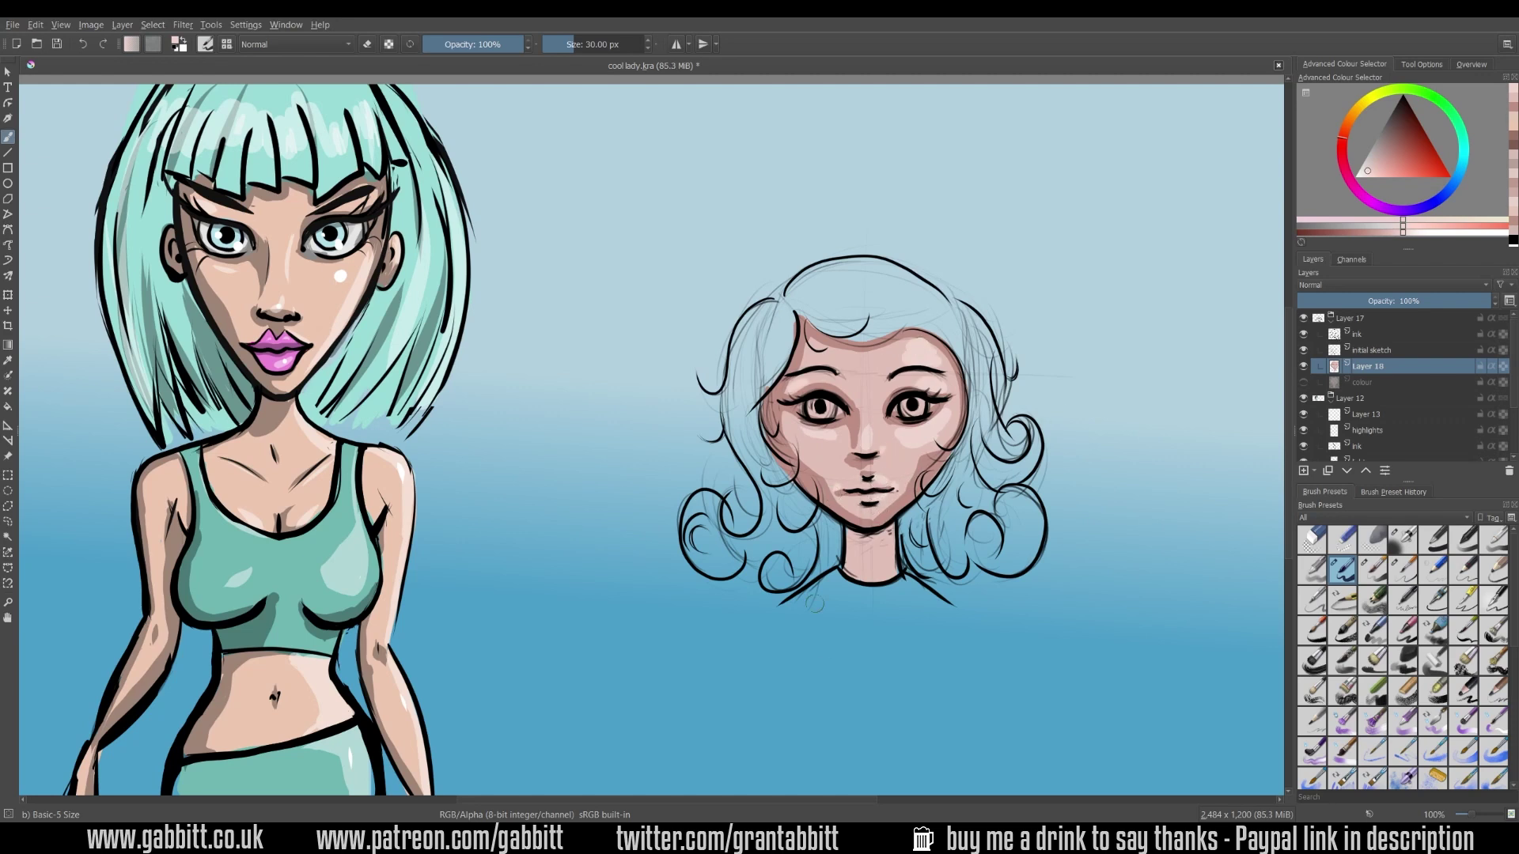
Shade the neck below the chin with a darker pink and sample the light skin tone again.
left_click(874, 561, "ctrl")
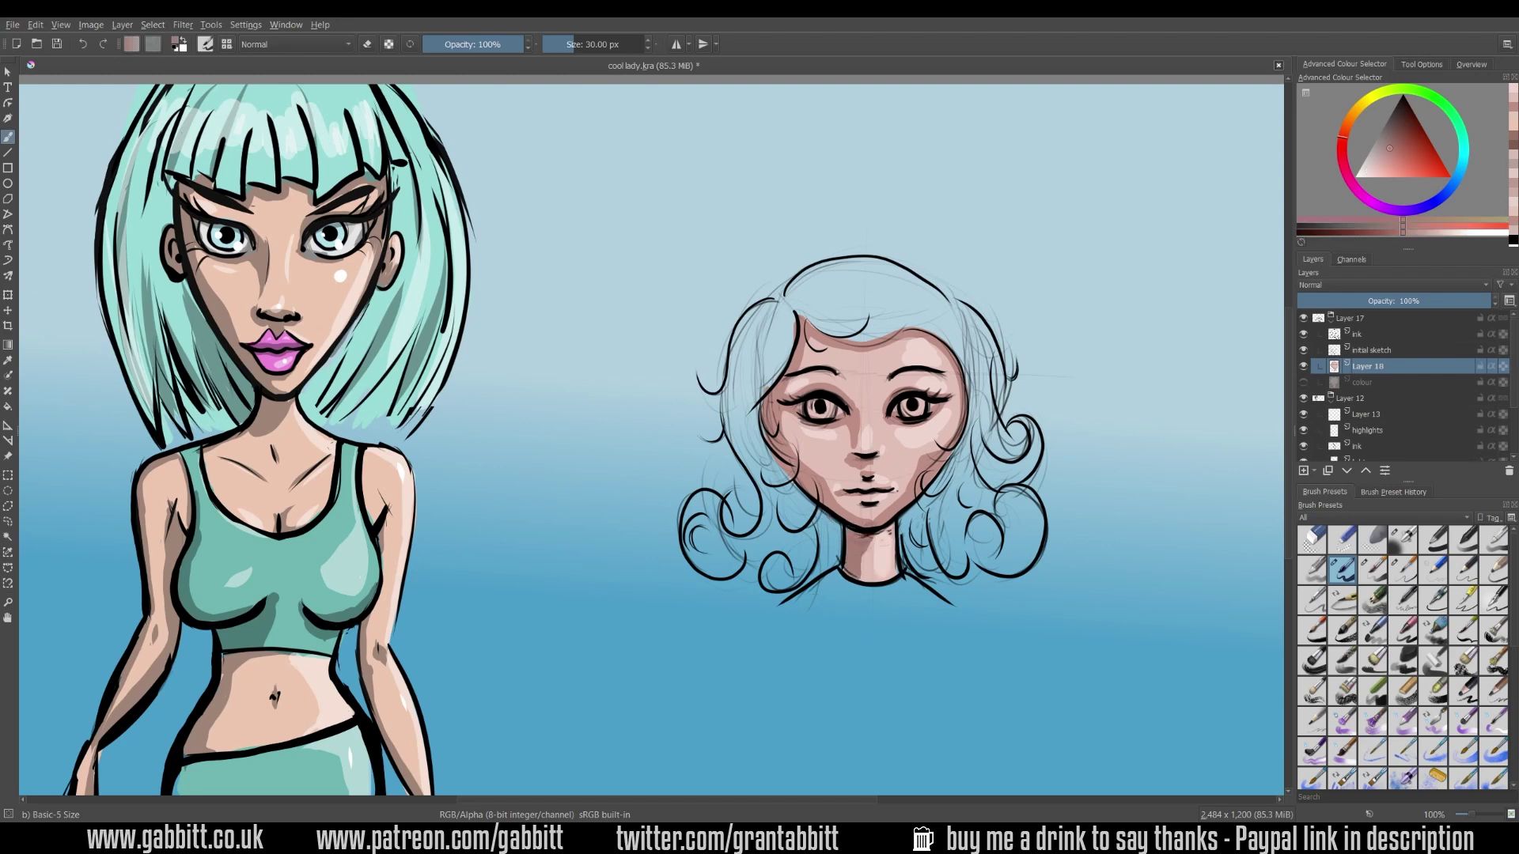
left_click_drag(890, 526, 851, 571)
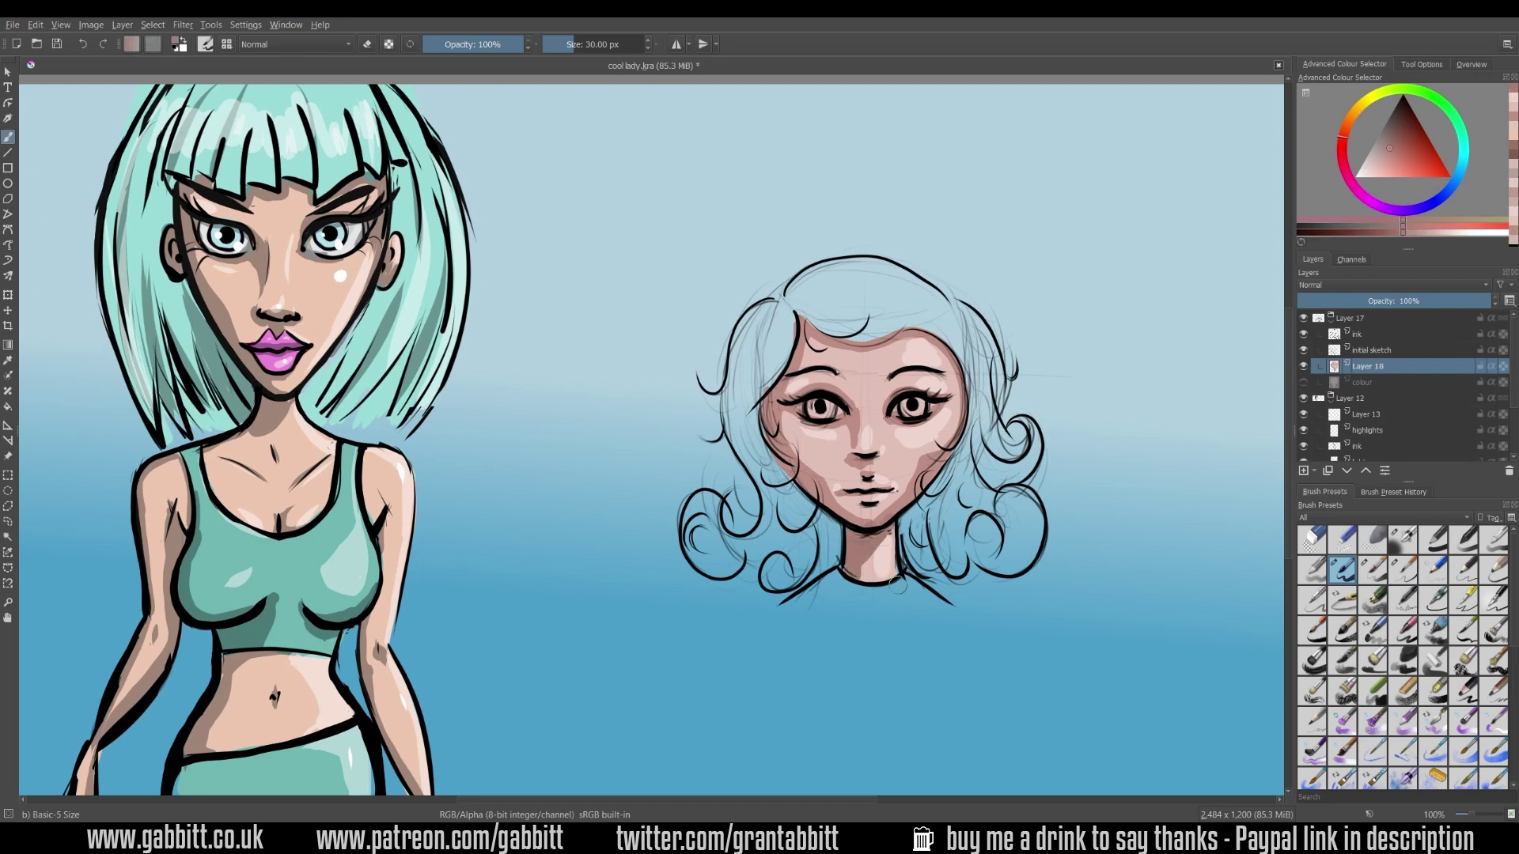
left_click(907, 506, "ctrl")
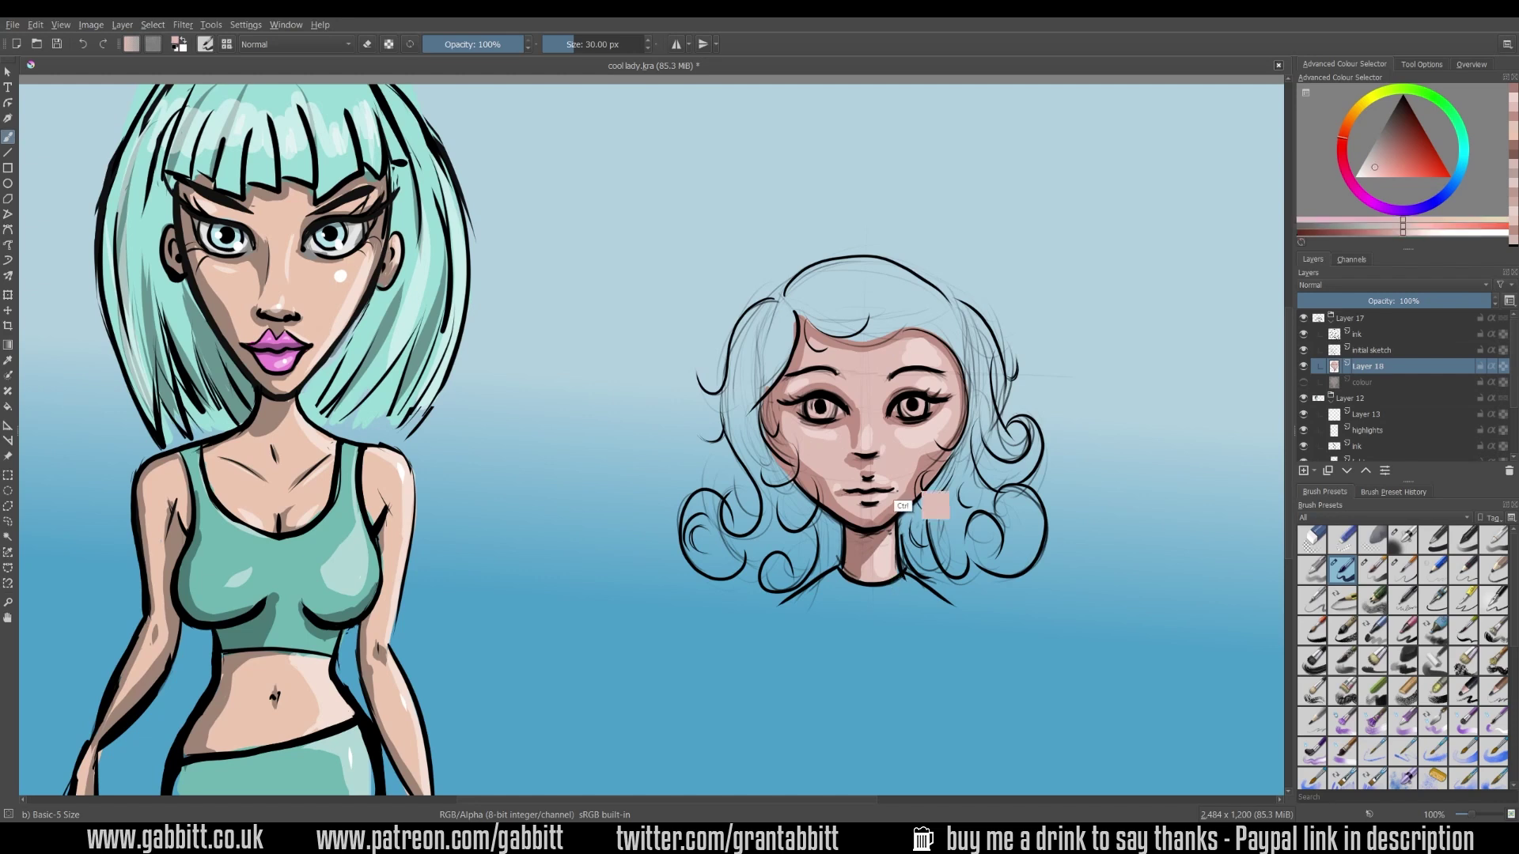
Add a new paint layer above the face group and make a circular selection to the upper right of the head.
key("Insert")
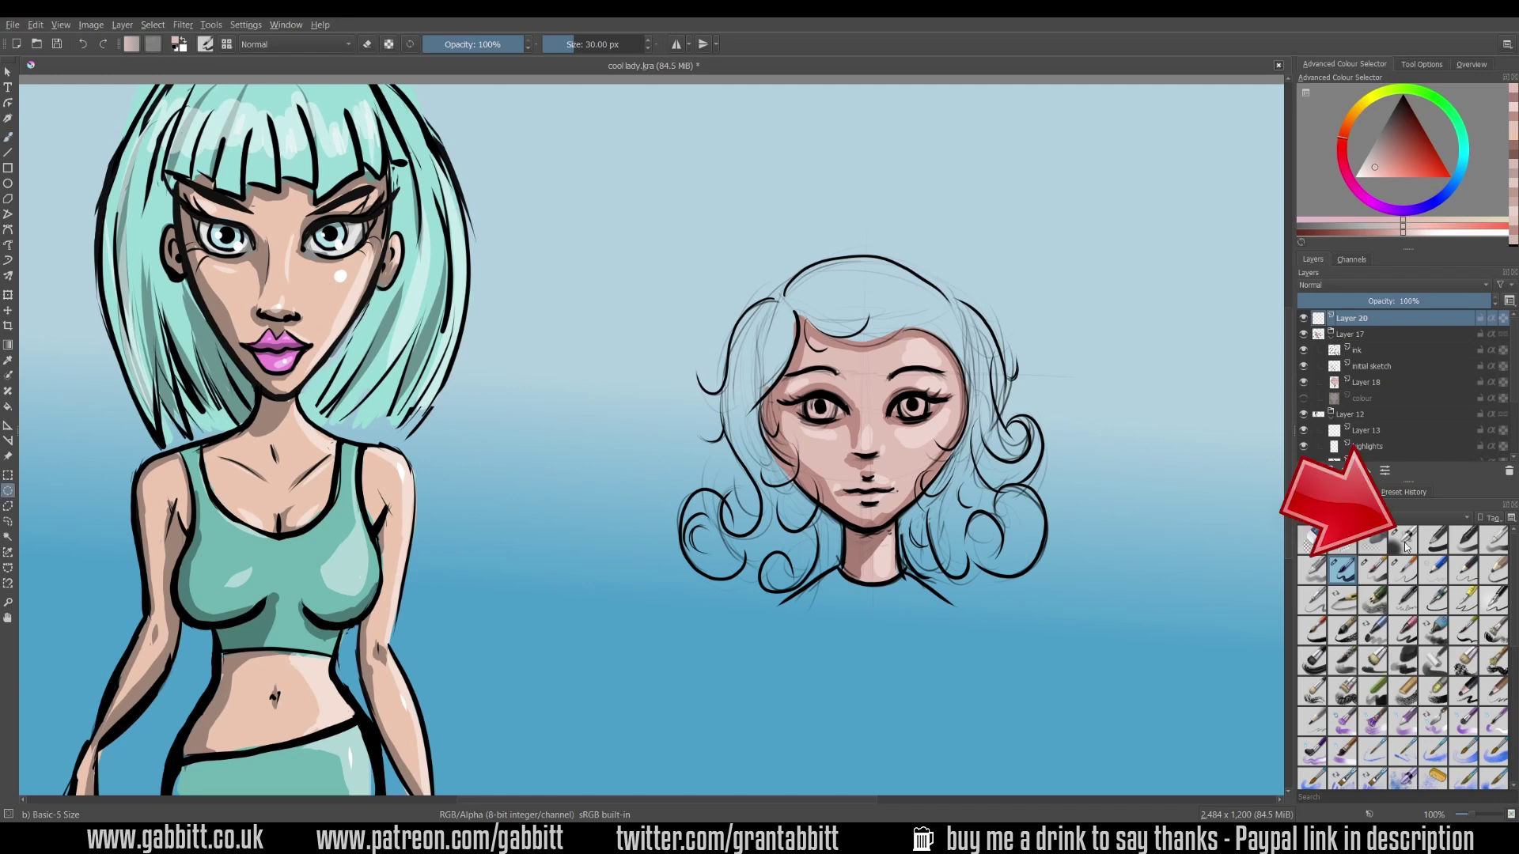
mouse_move(1407, 546)
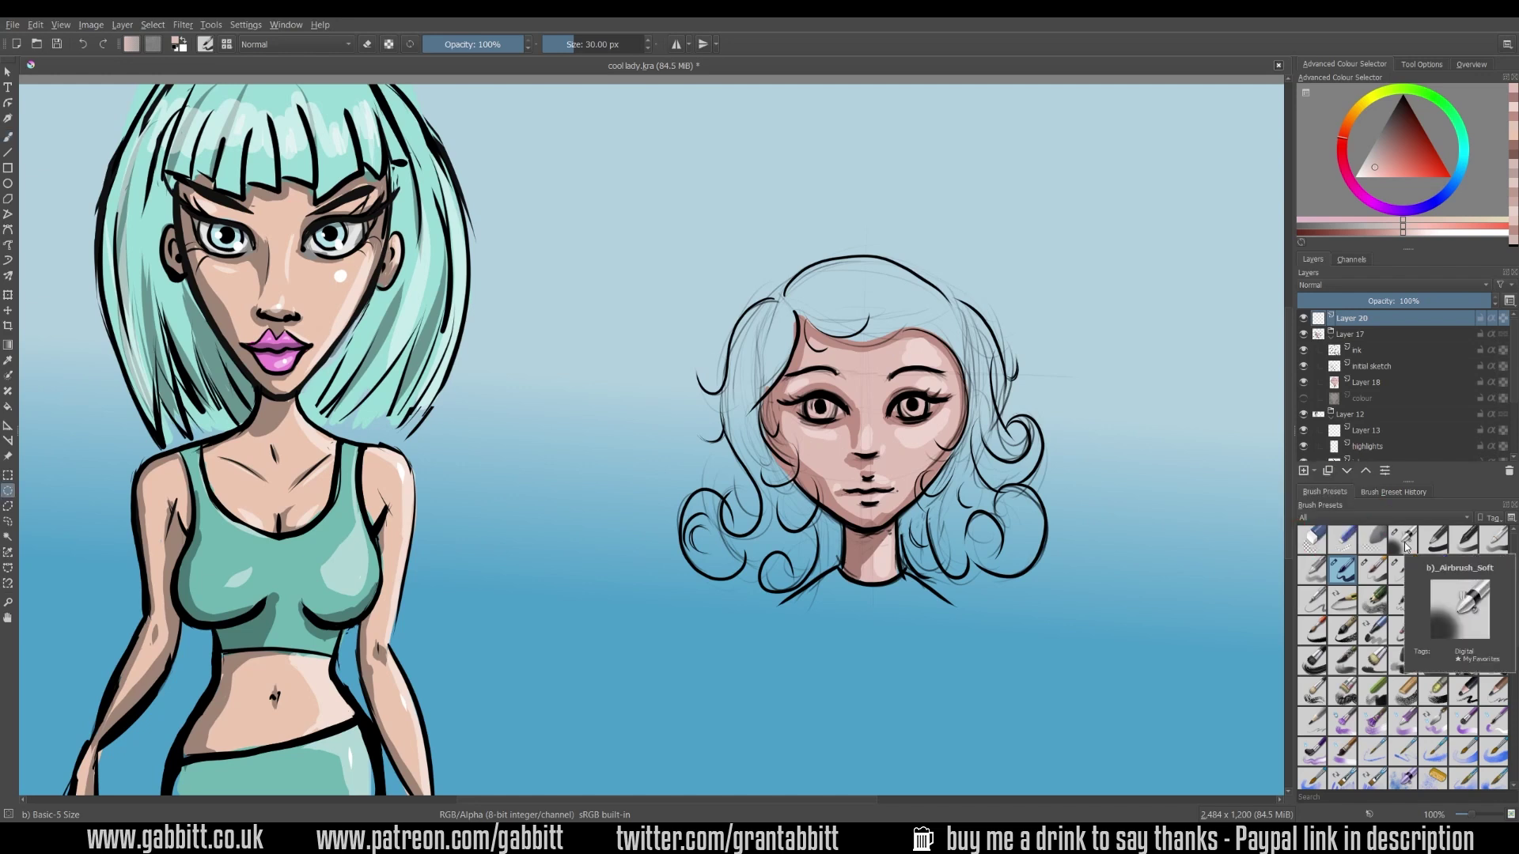
mouse_move(1010, 144)
left_mouse_down()
mouse_move(1153, 312)
mouse_move(1230, 354)
left_mouse_up()
Choose the Airbrush Soft preset, fill the circular selection with mid grey, and return to the brush tool.
left_click(1402, 540)
left_click(8, 406)
left_click(1136, 246)
key("b")
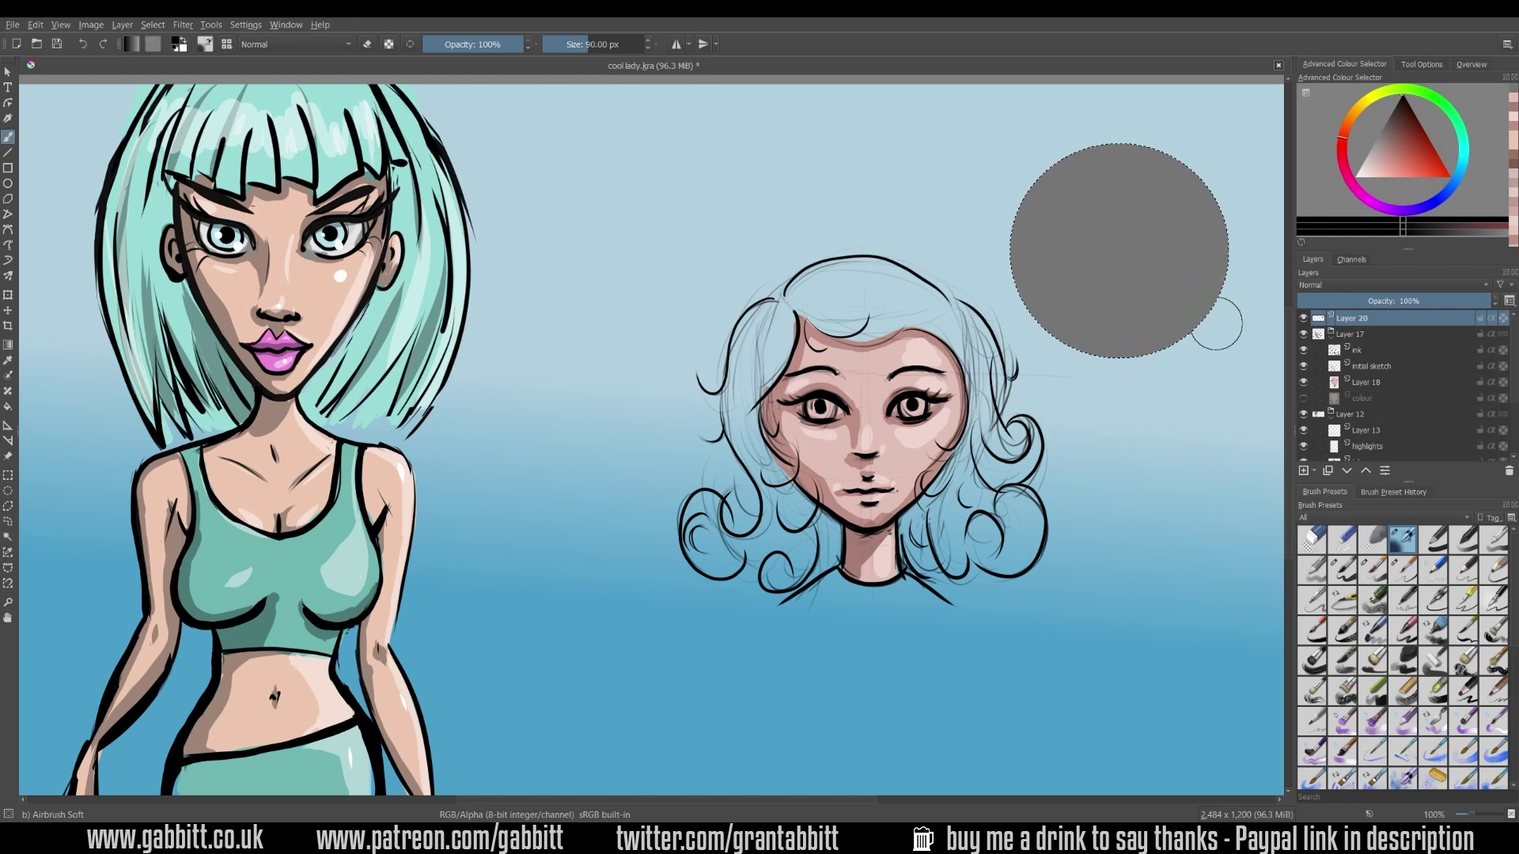
Airbrush black shading around the grey circle's edges, setting the brush to 14% opacity and 165 px.
mouse_move(1208, 346)
left_mouse_down()
mouse_move(1163, 357)
mouse_move(1033, 185)
left_mouse_up()
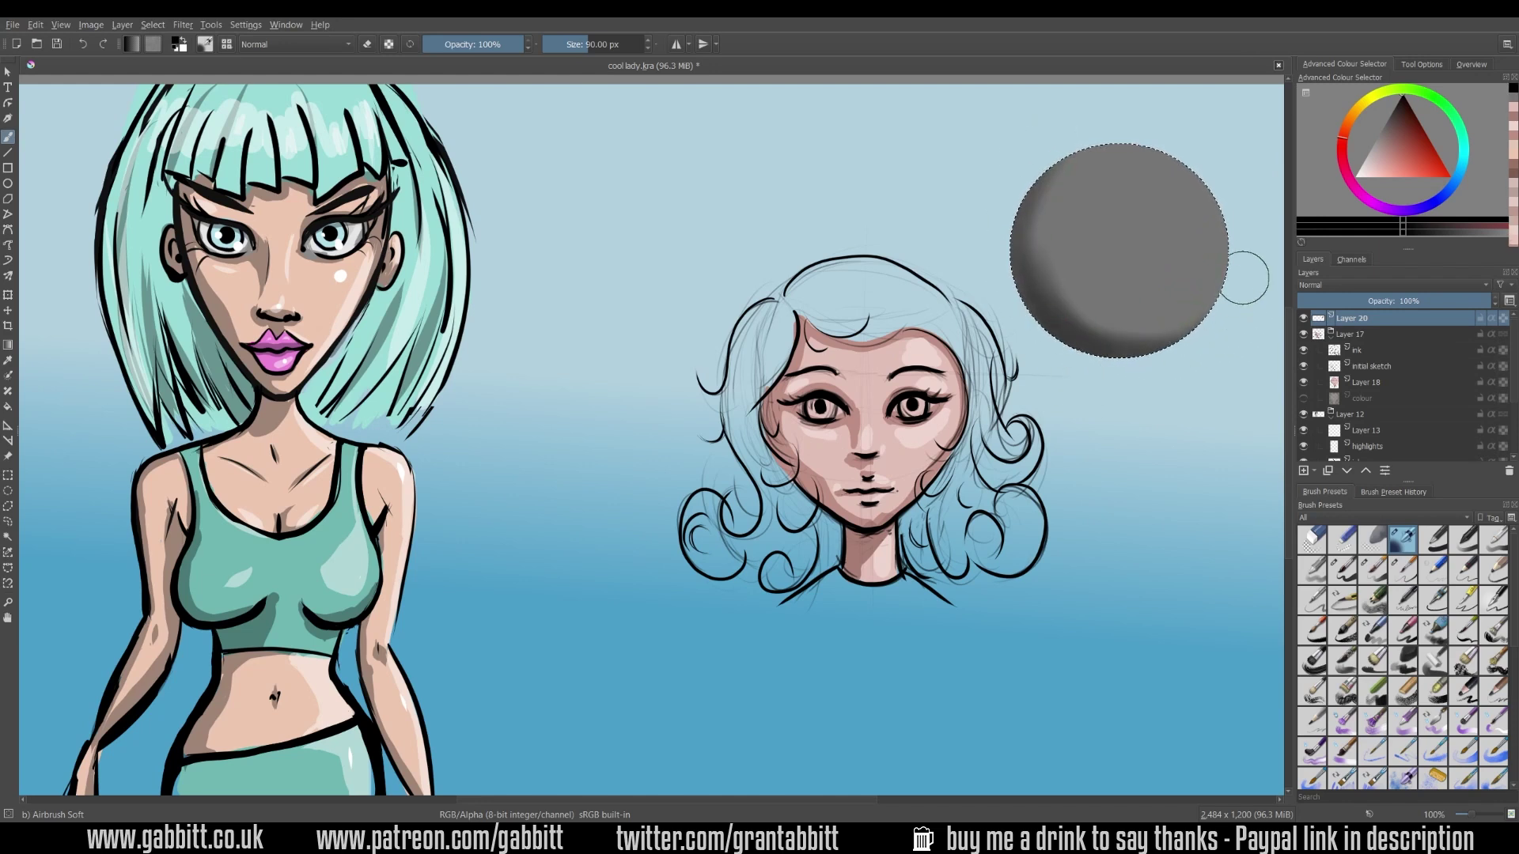
left_click_drag(505, 42, 437, 44)
key("bracketright")
key("bracketright")
key("bracketright")
key("bracketright")
key("bracketright")
key("bracketright")
key("bracketright")
key("bracketright")
key("bracketright")
mouse_move(1018, 283)
left_mouse_down()
mouse_move(1025, 219)
mouse_move(1219, 342)
mouse_move(1020, 171)
mouse_move(1031, 253)
mouse_move(1215, 349)
mouse_move(1262, 232)
mouse_move(1089, 135)
mouse_move(1140, 149)
left_mouse_up()
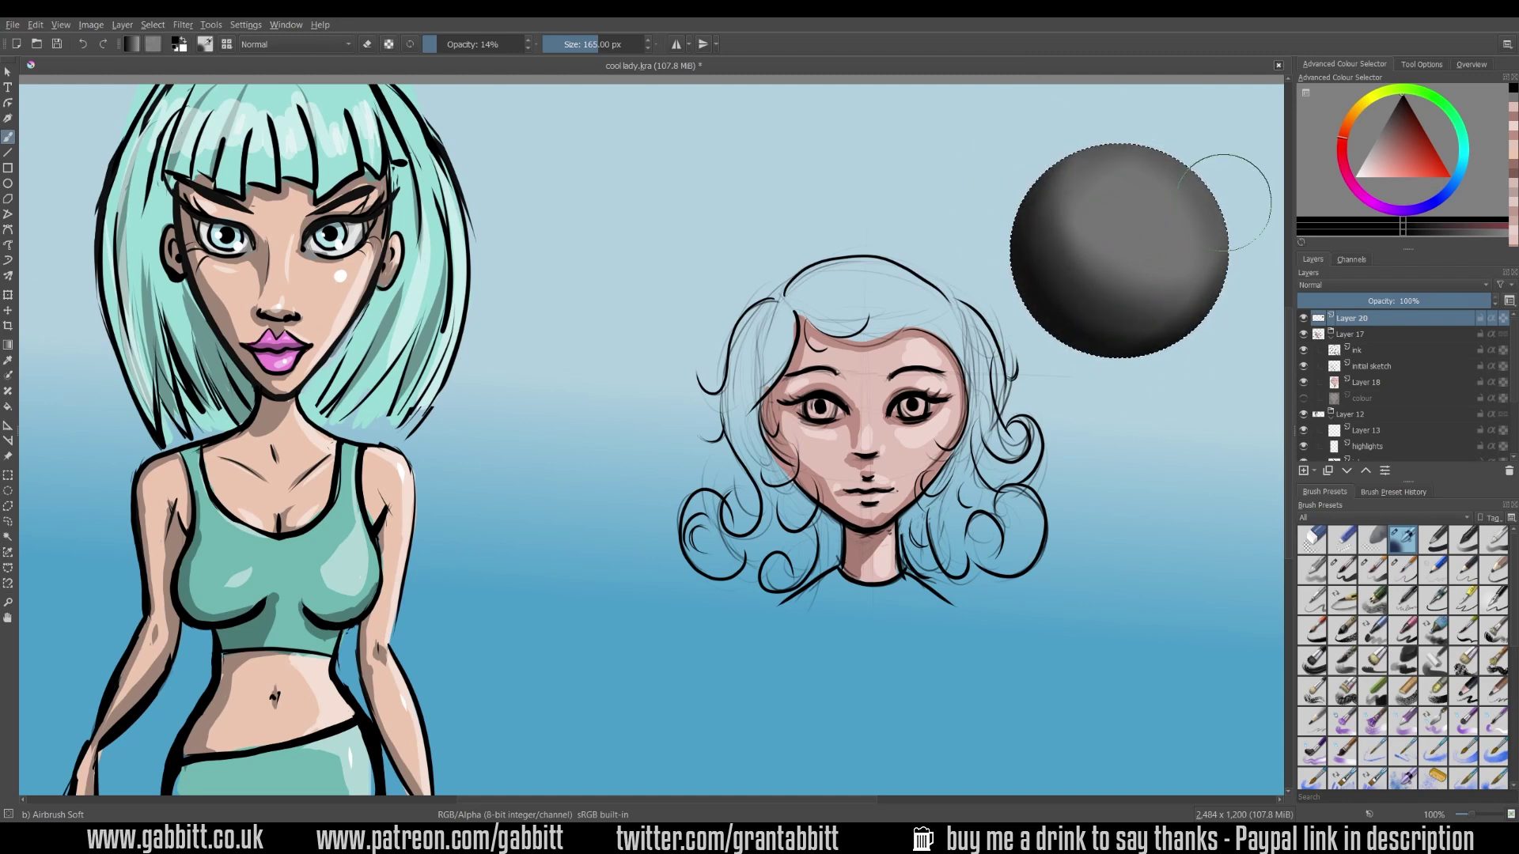
Brighten the upper part of the sphere with lighter grey and reduce the brush size to 78 px.
left_click(1367, 155)
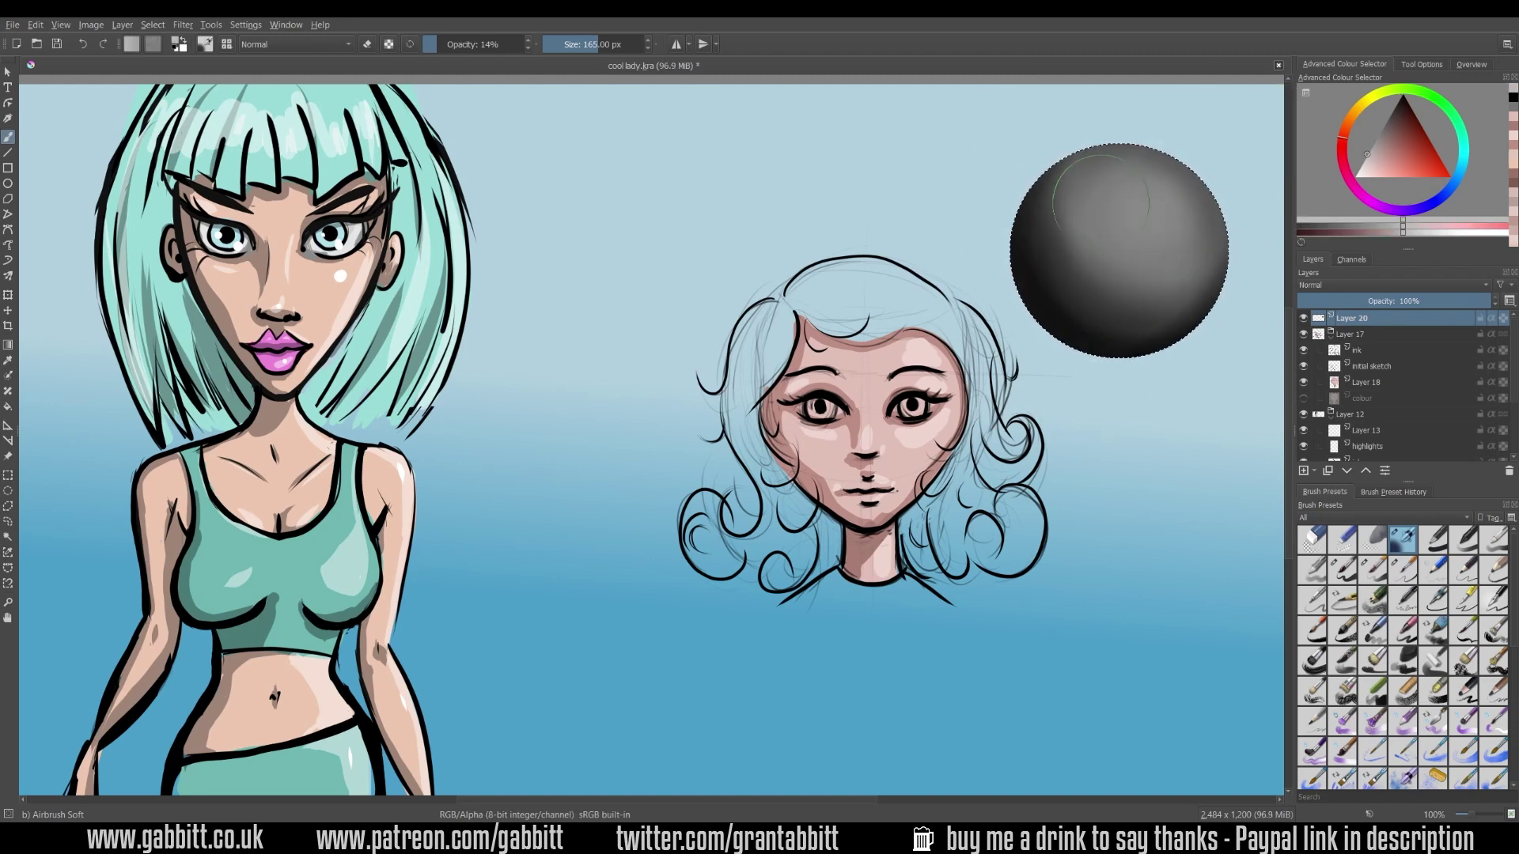
left_click(1360, 165)
key("bracketleft")
key("bracketleft")
key("bracketleft")
key("bracketleft")
key("bracketleft")
key("bracketleft")
key("bracketleft")
key("bracketleft")
key("bracketleft")
key("bracketleft")
key("bracketleft")
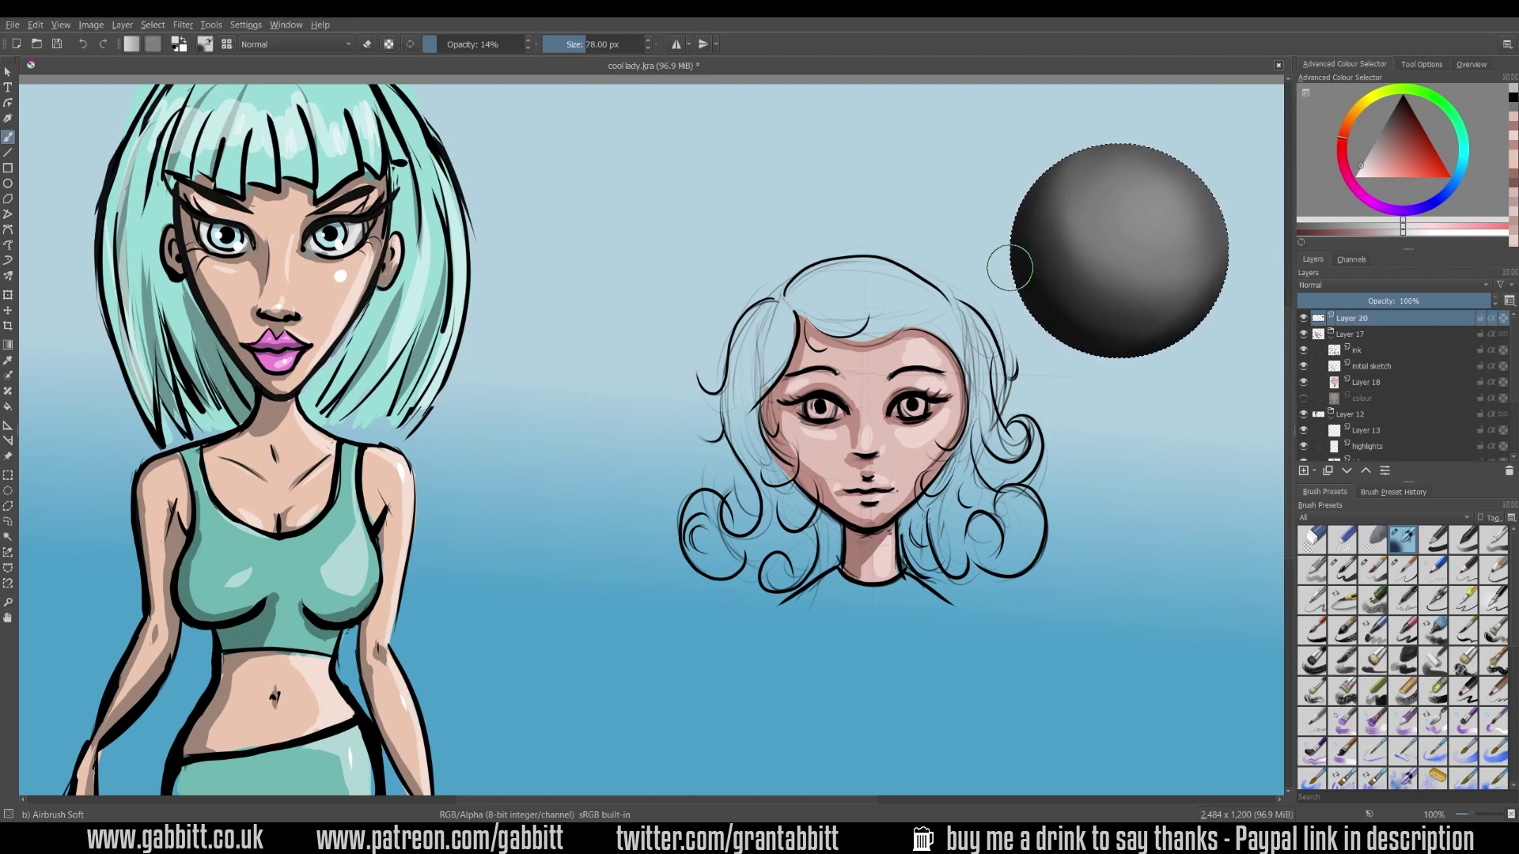
Set the brush opacity to 8% and airbrush a small white highlight on the sphere's upper right.
left_click_drag(436, 42, 429, 44)
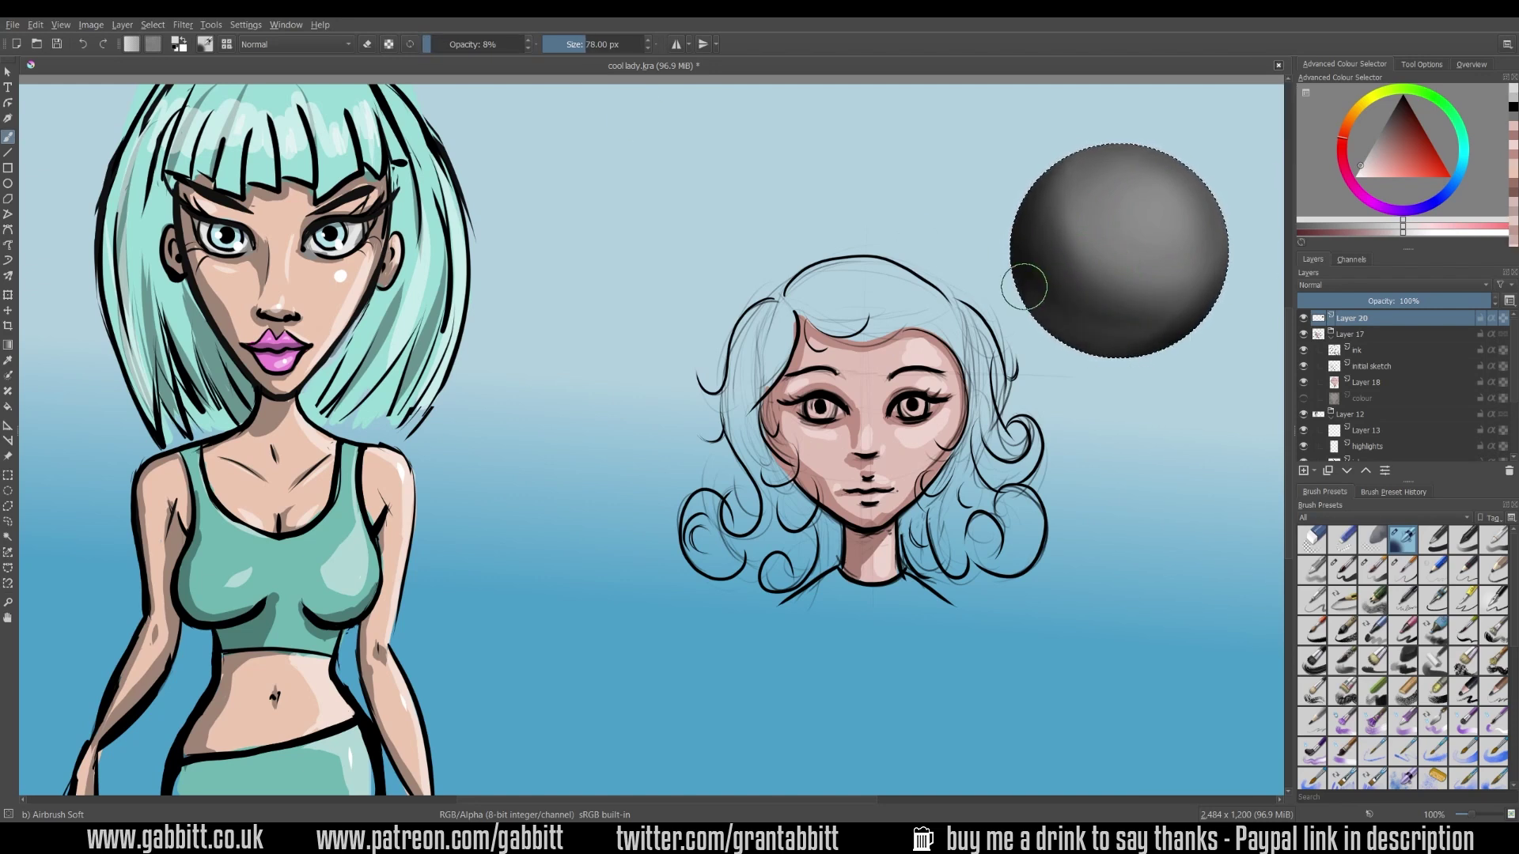
left_click(1356, 177)
left_click_drag(1161, 188, 1154, 196)
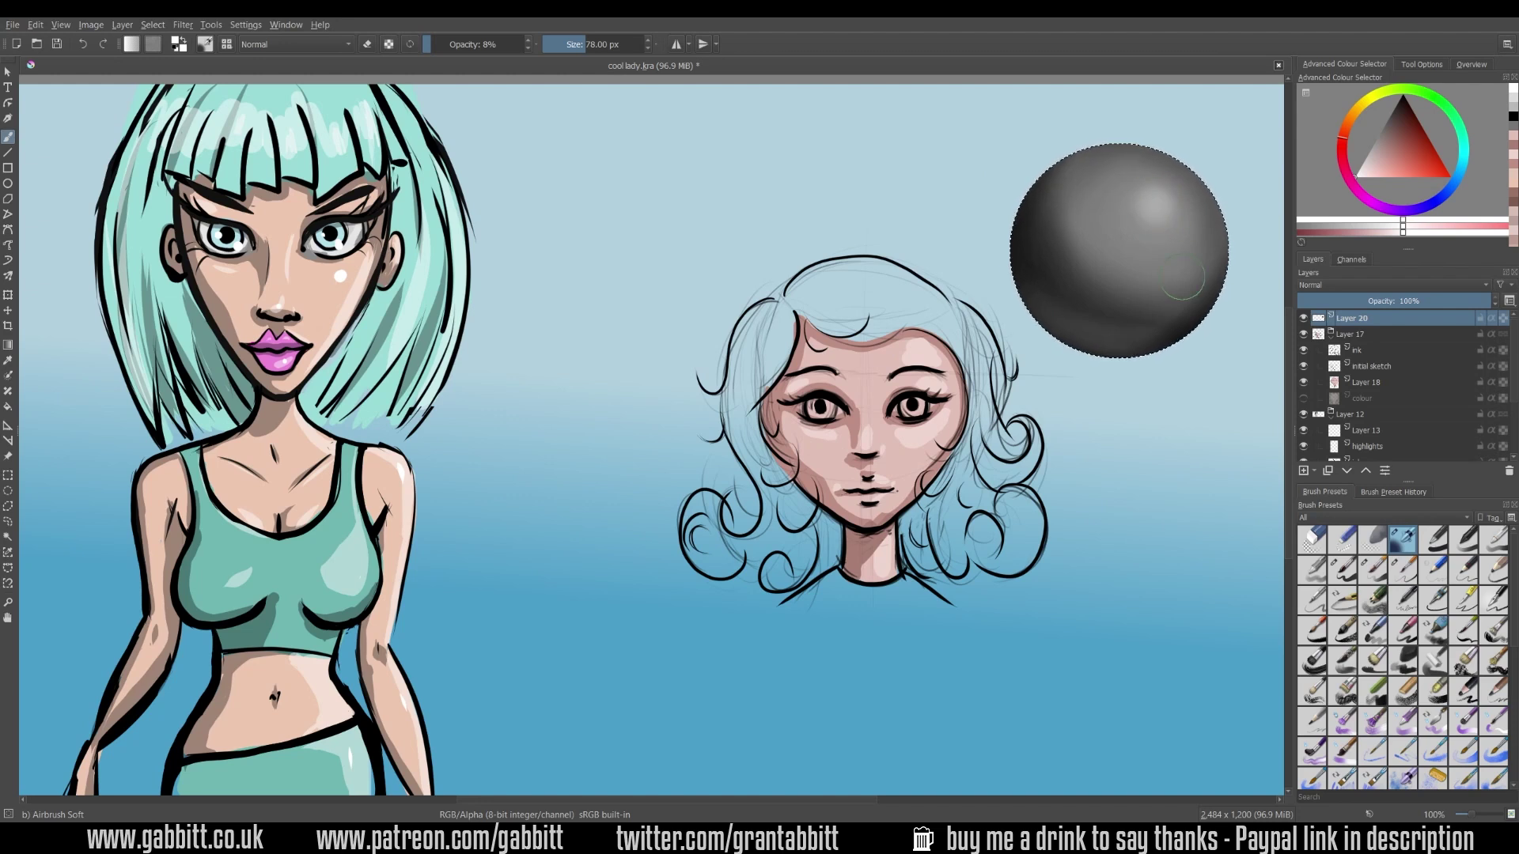
mouse_move(1394, 536)
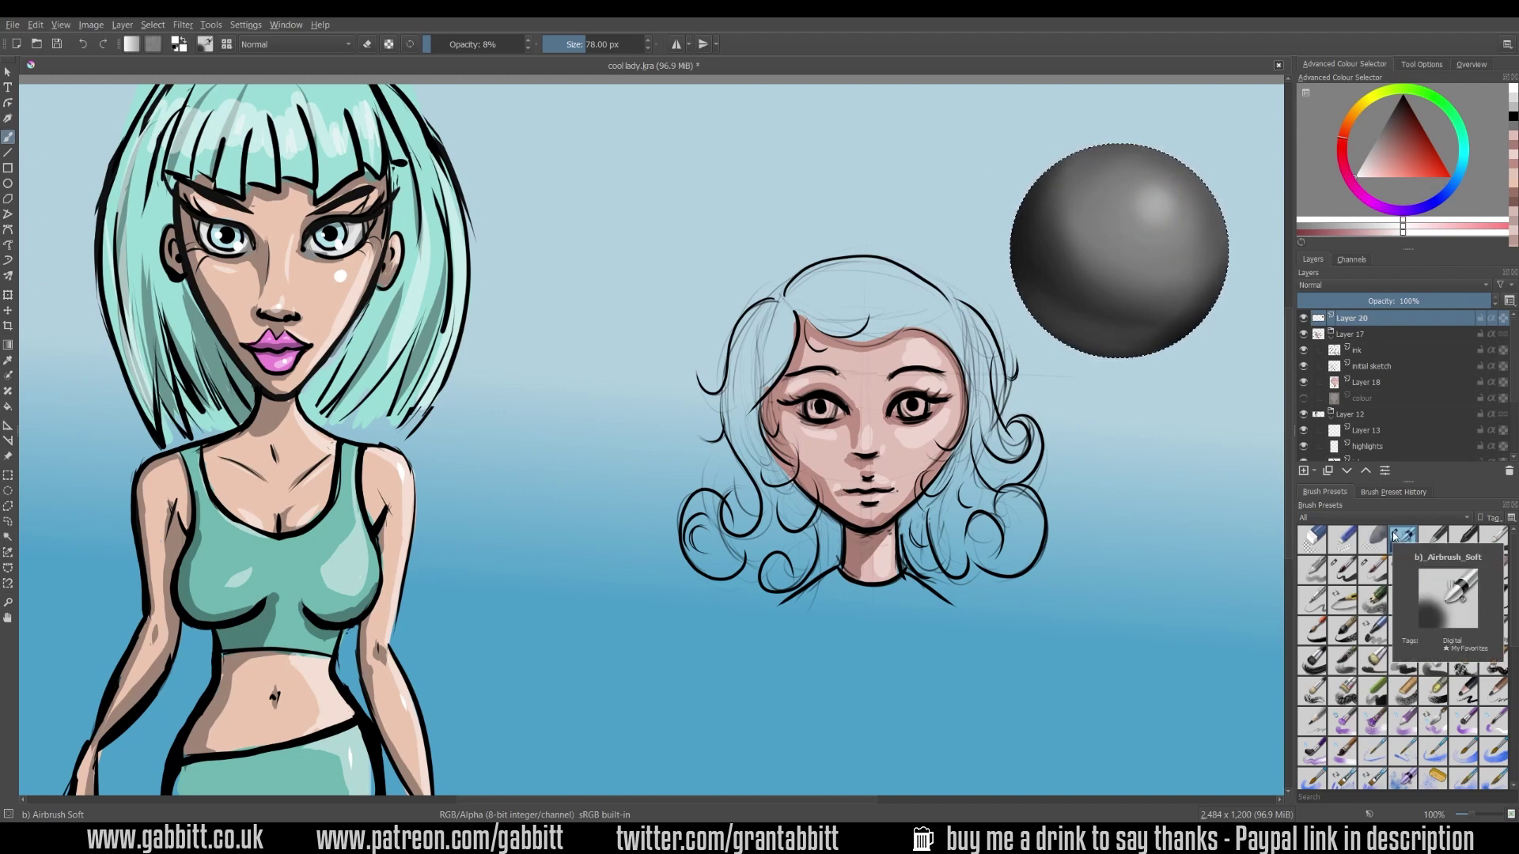